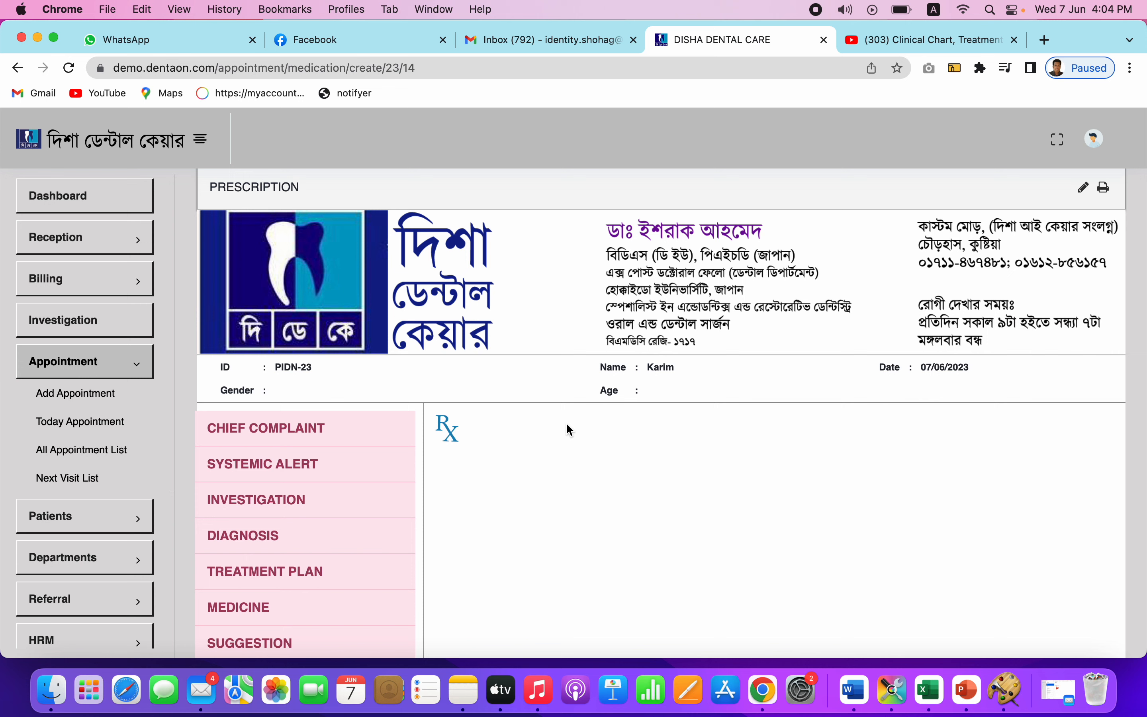
Step: Start a new appointment and register a new patient for it with the patient's name and contact number
left_click(118, 429)
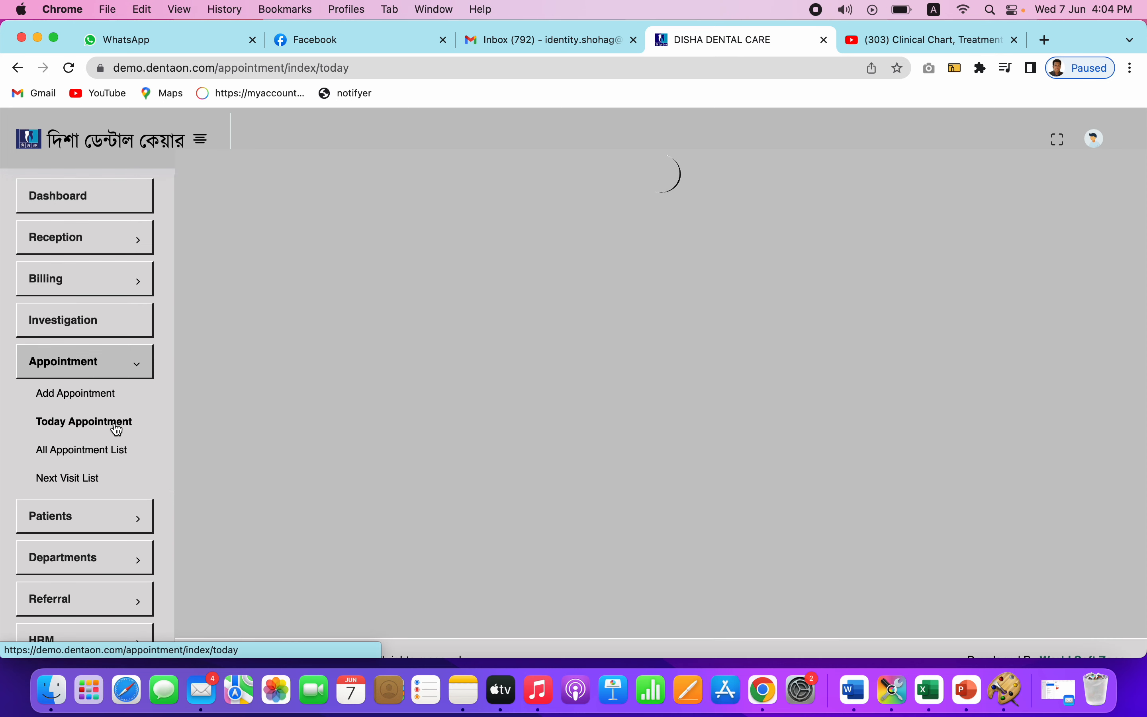
left_click(80, 398)
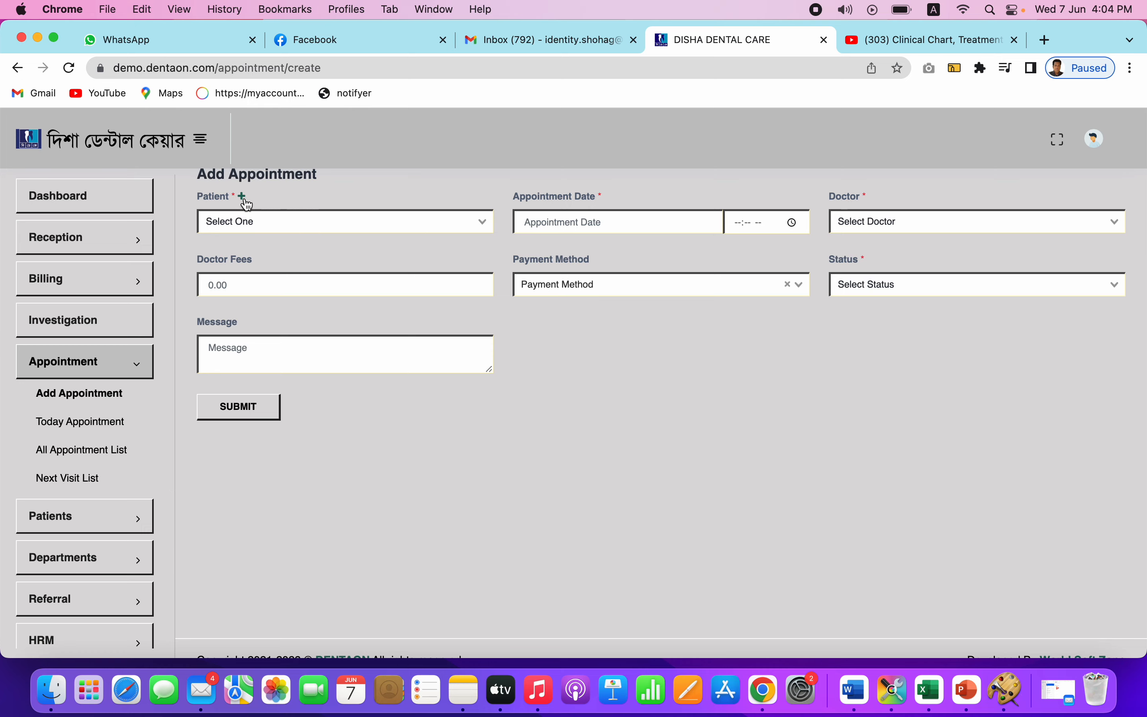
left_click(244, 199)
left_click(397, 243)
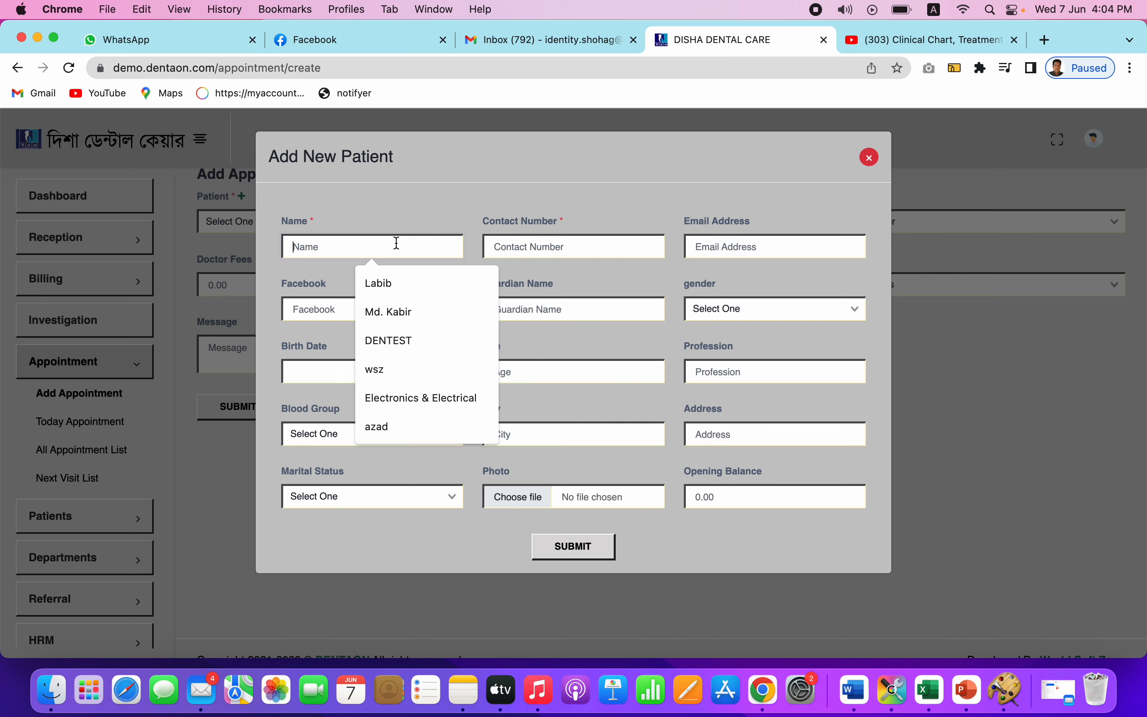
type("Sh")
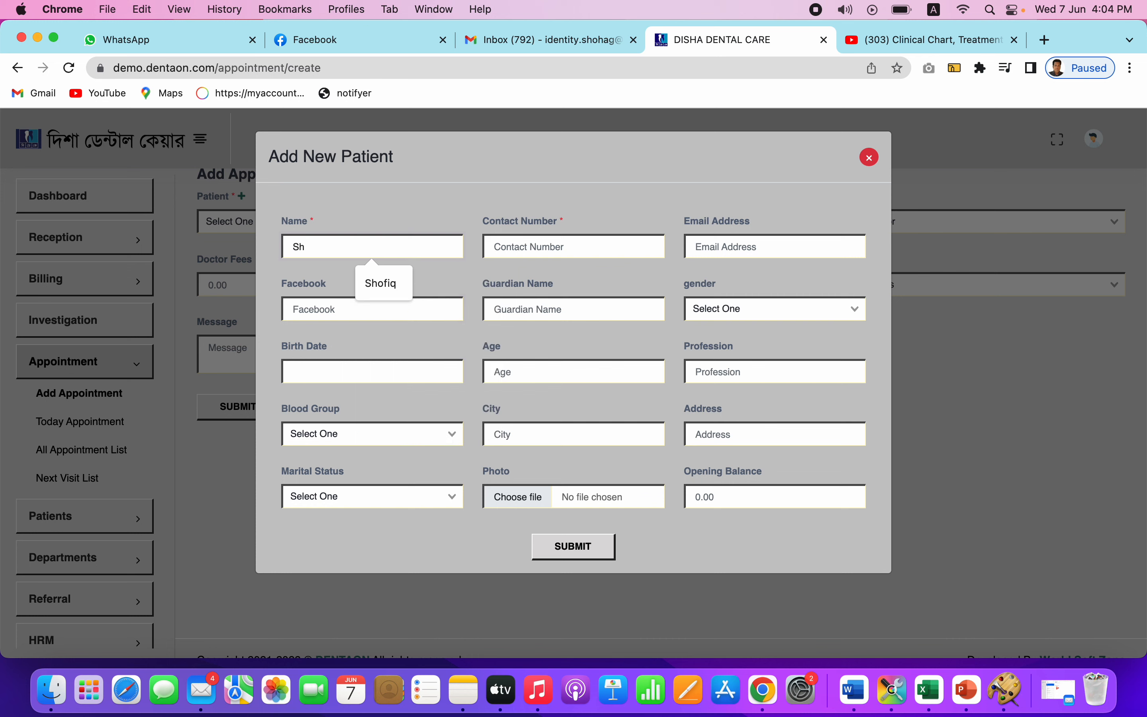
type("afi")
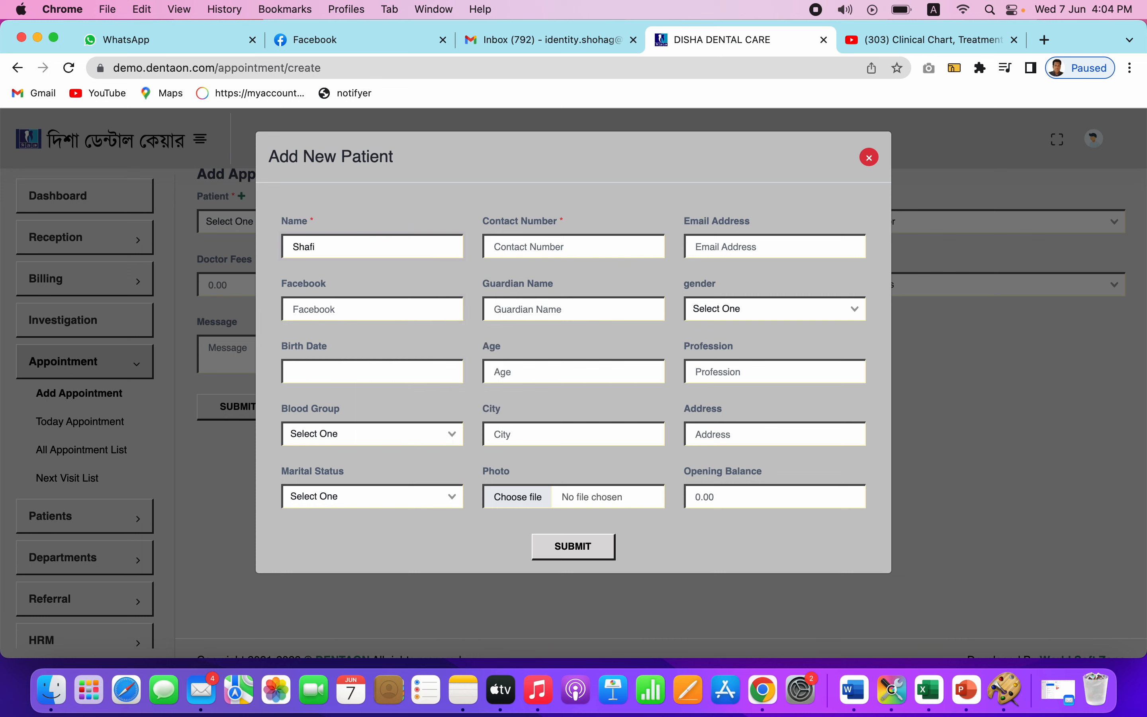
type("q")
left_click(536, 256)
type("0123456789")
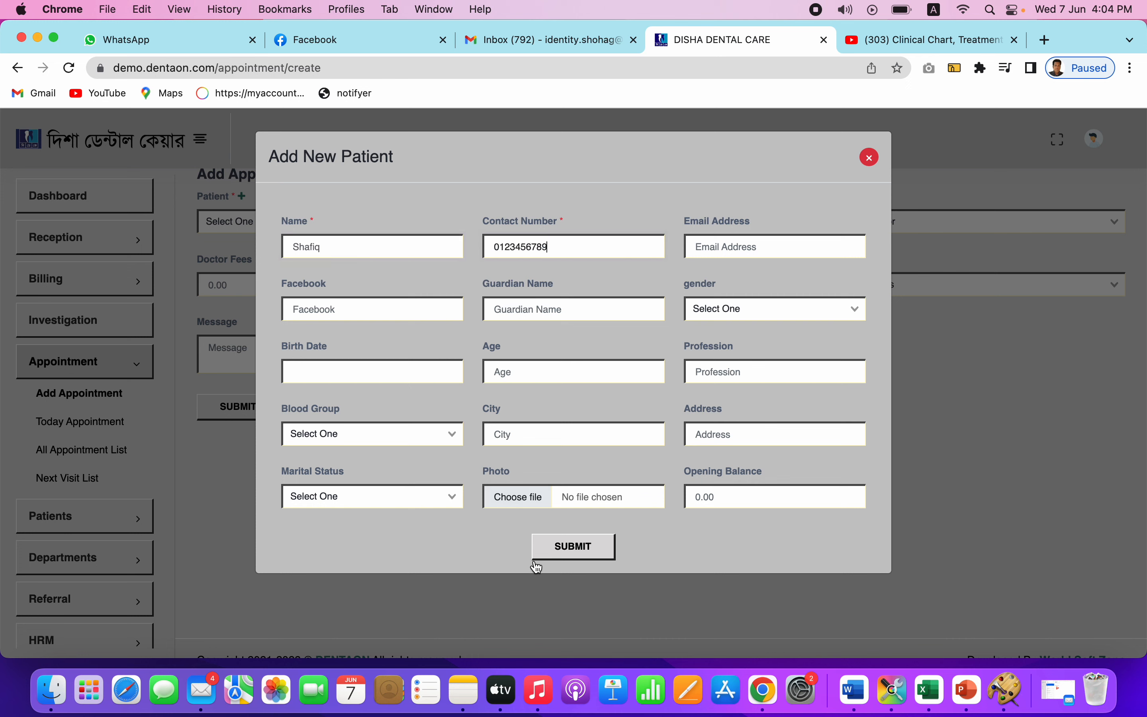
left_click(596, 552)
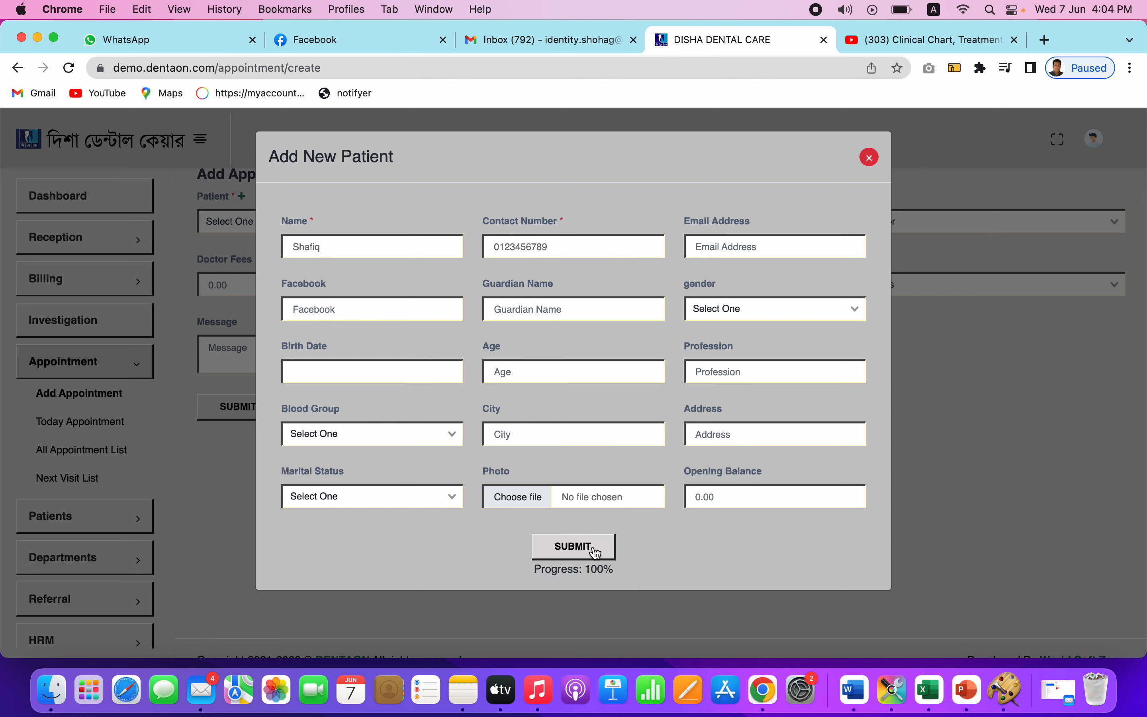
Step: Set the appointment date to 07 Jun 2023, leaving the time blank
scroll(509, 495, "down", 1)
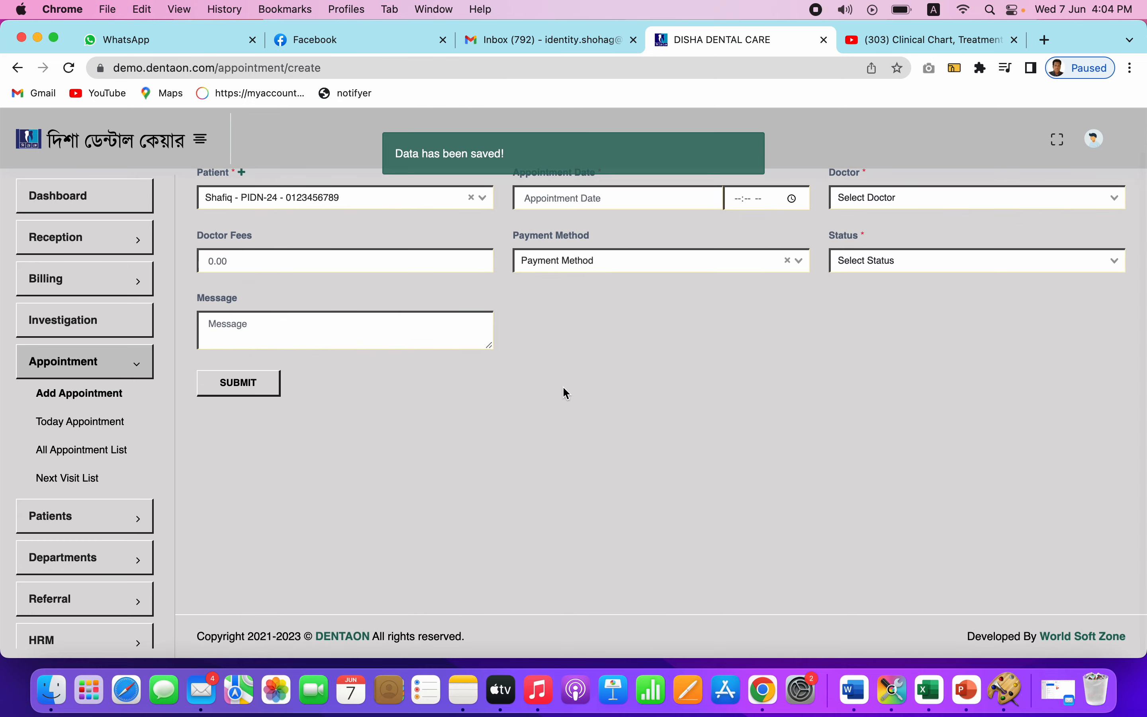
scroll(561, 393, "up", 1)
left_click(633, 250)
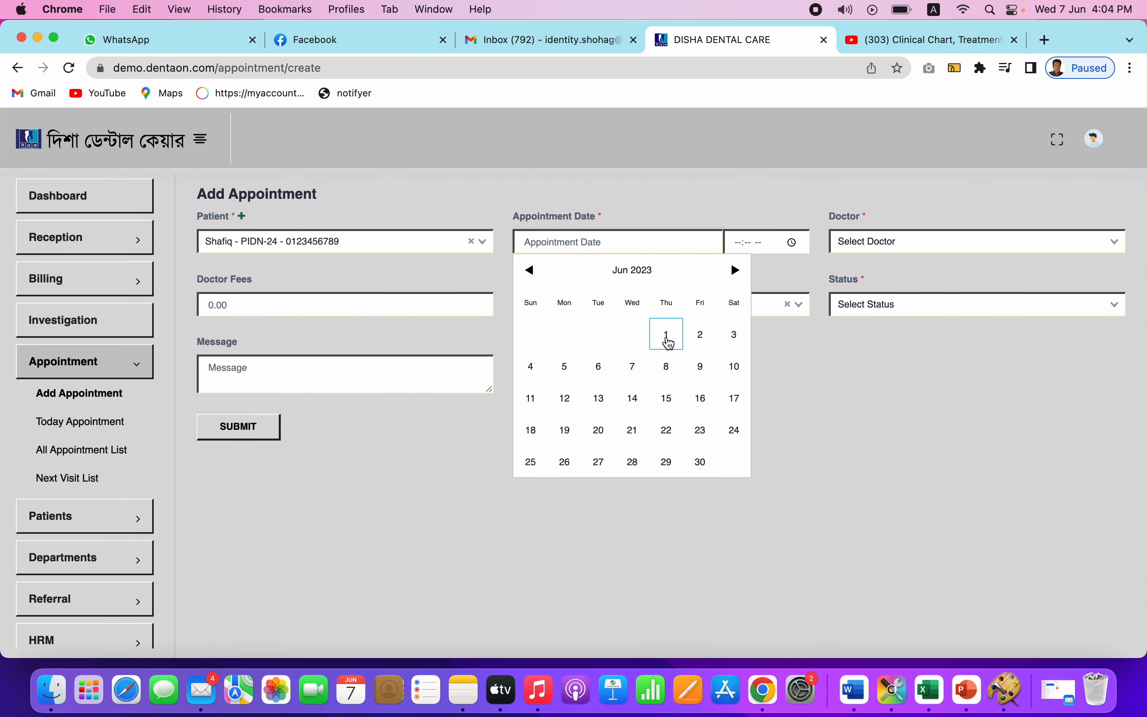
left_click(633, 367)
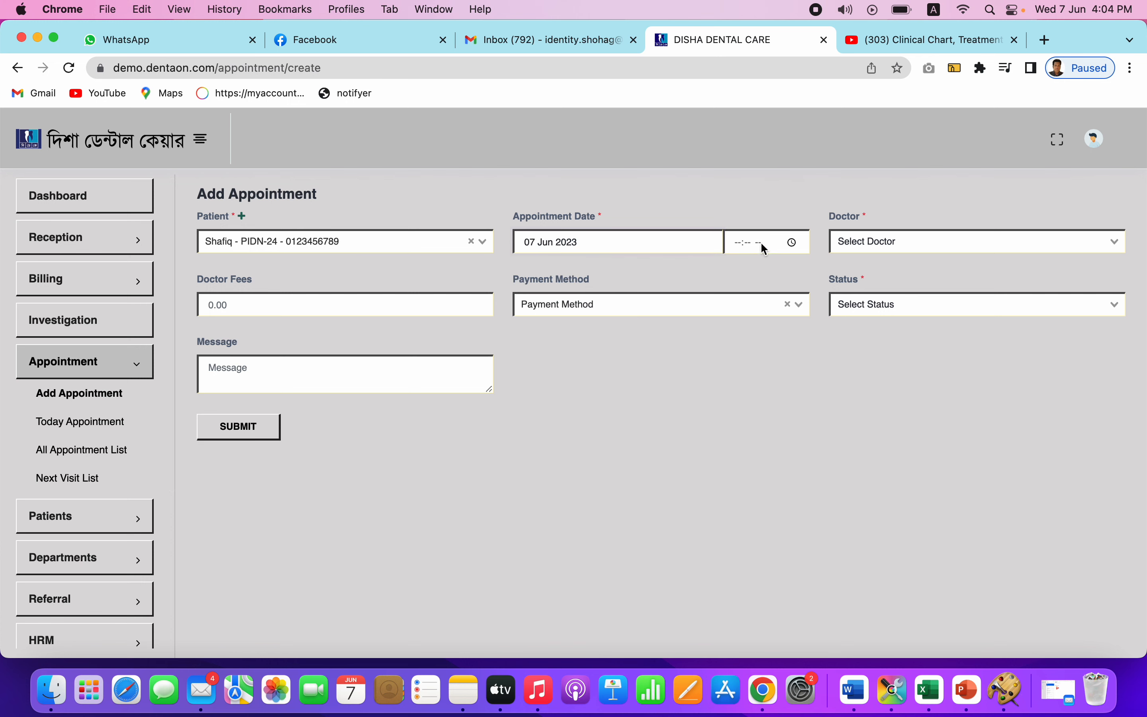
left_click(759, 243)
left_click(792, 243)
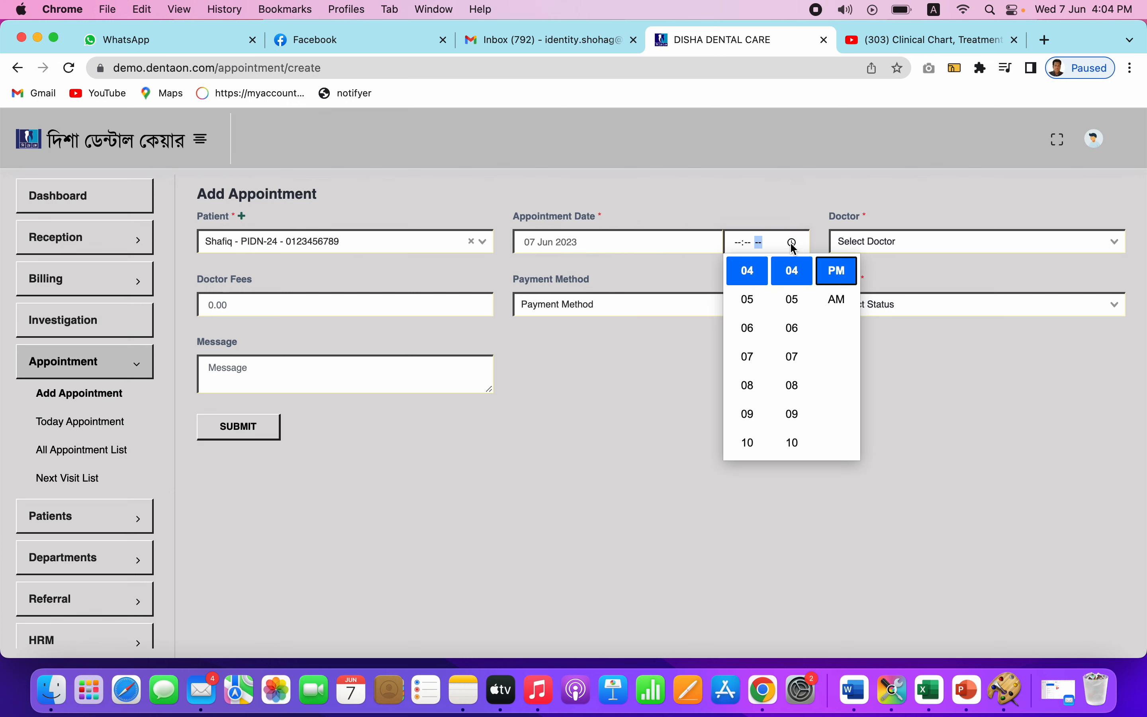
left_click(686, 276)
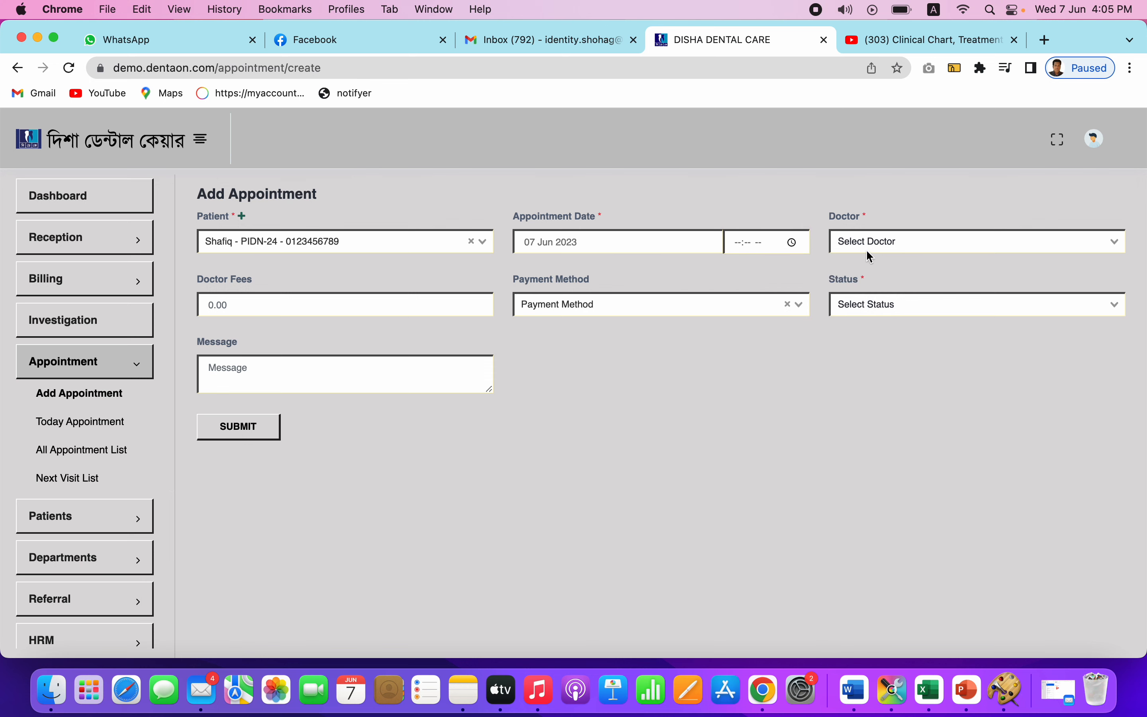
Step: Assign the first listed doctor, set the appointment status to Approved and submit the appointment
left_click(890, 241)
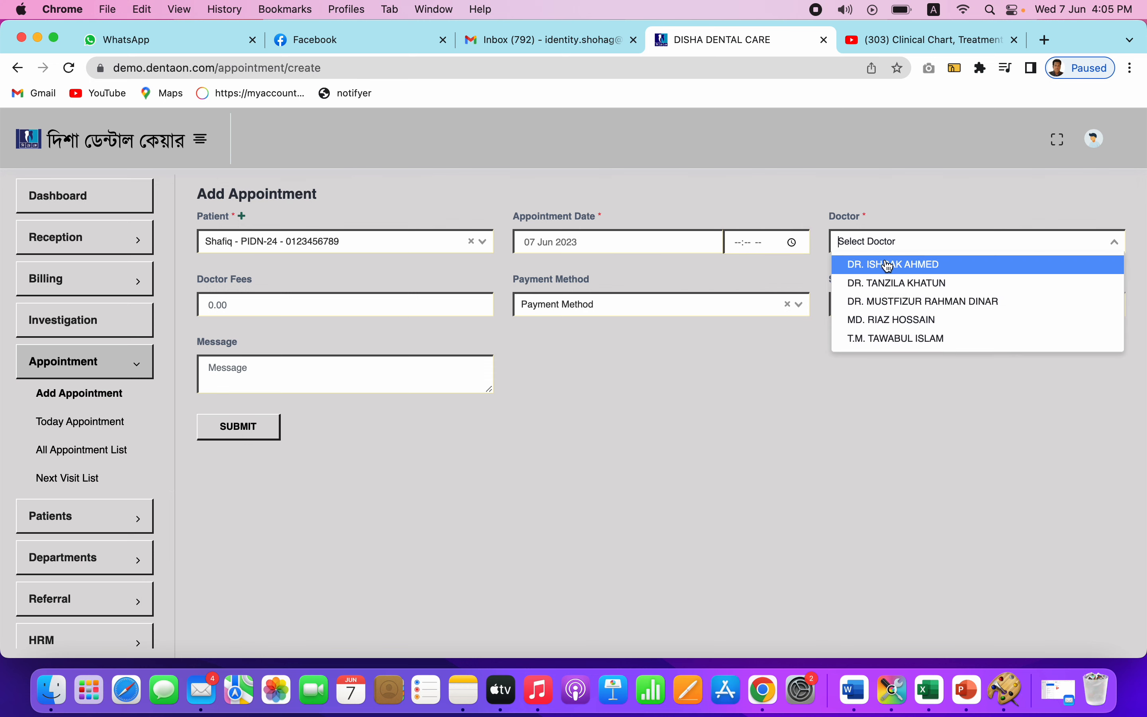
left_click(889, 266)
left_click(834, 306)
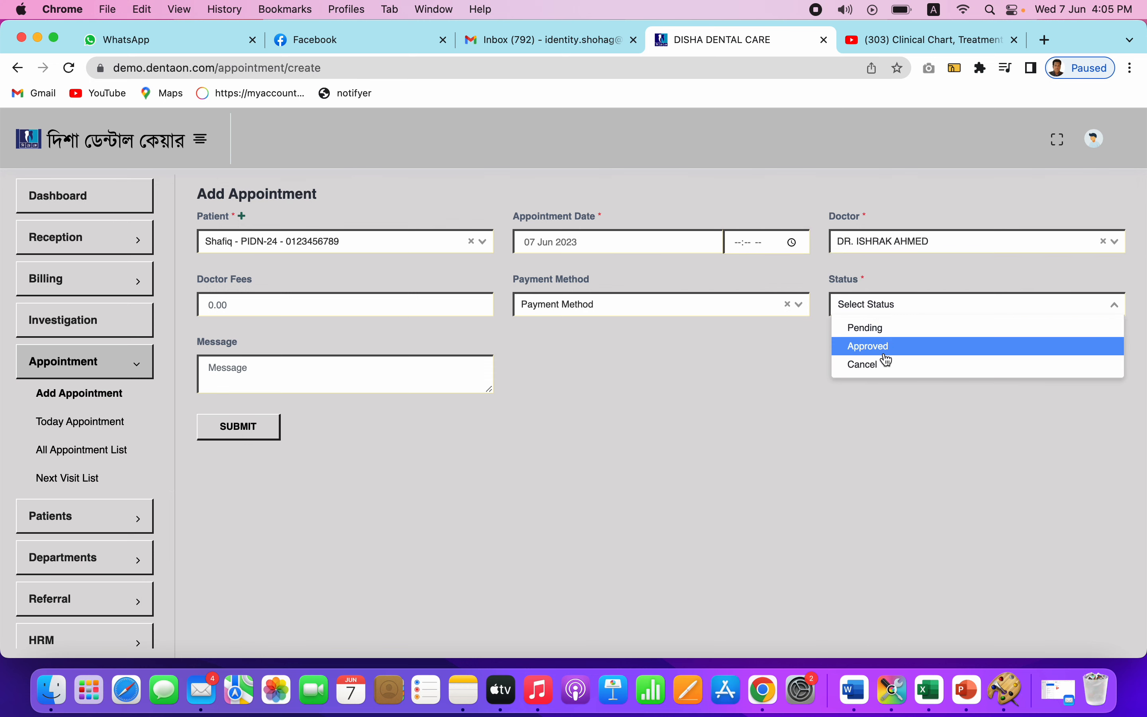
left_click(888, 353)
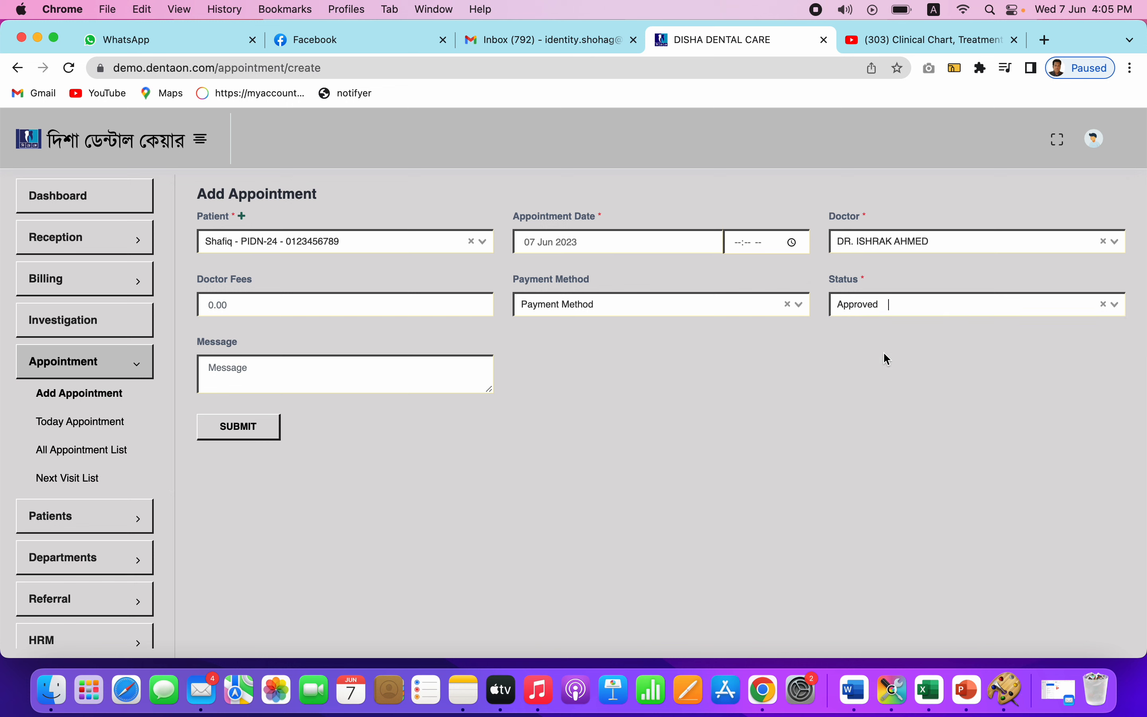
left_click(246, 435)
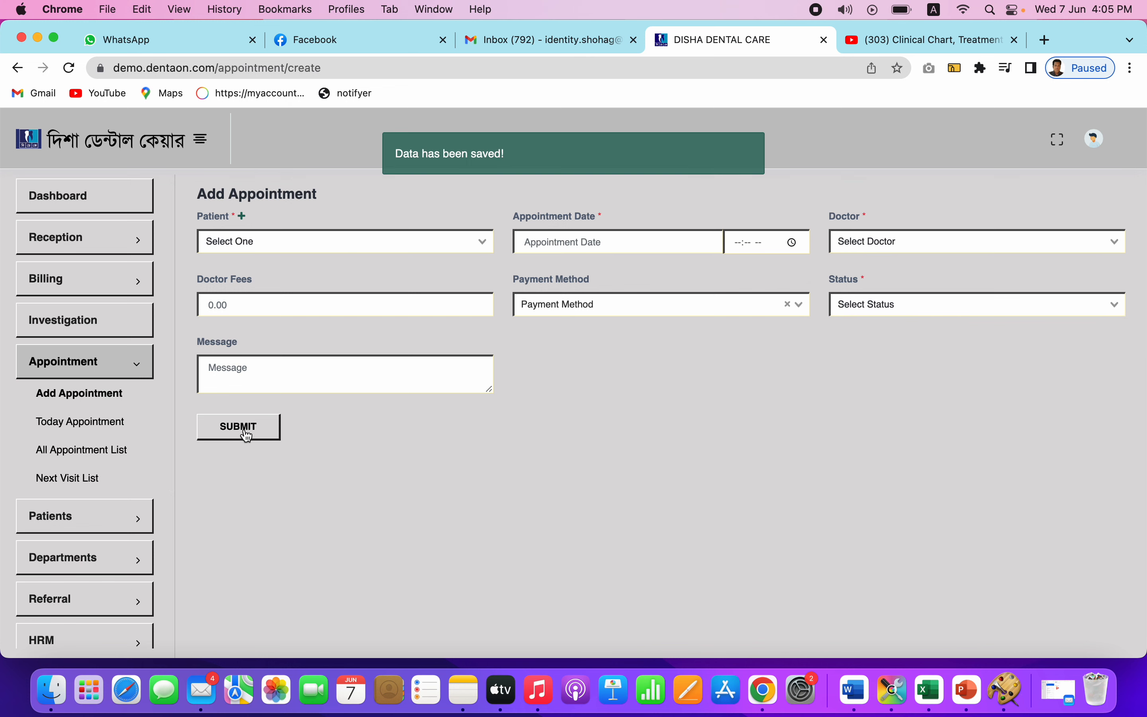
Step: Open the prescription page for the newly added patient from today's appointments
left_click(121, 428)
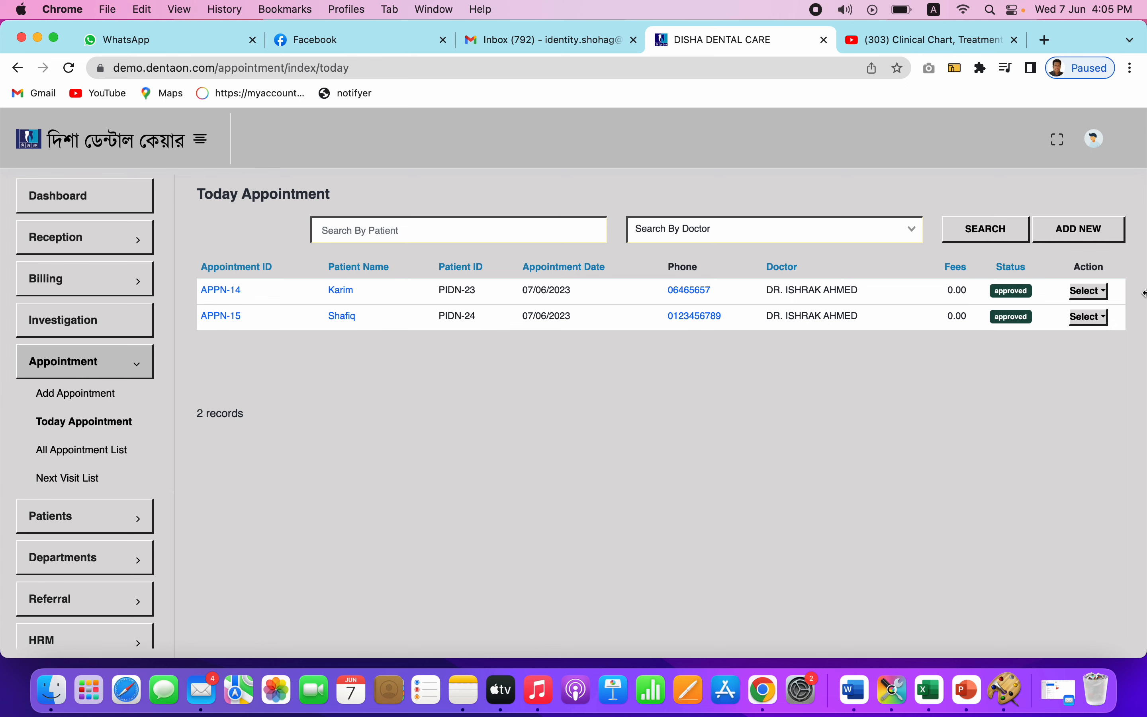
left_click(1096, 318)
left_click(1059, 283)
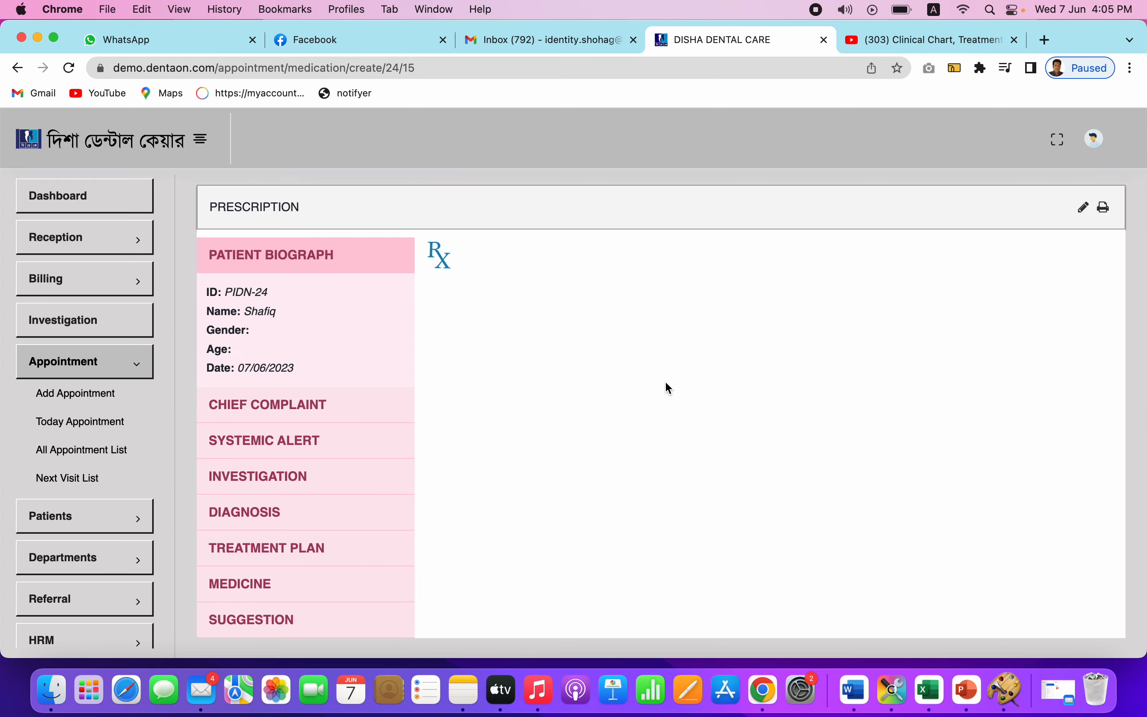
scroll(666, 382, "down", 3)
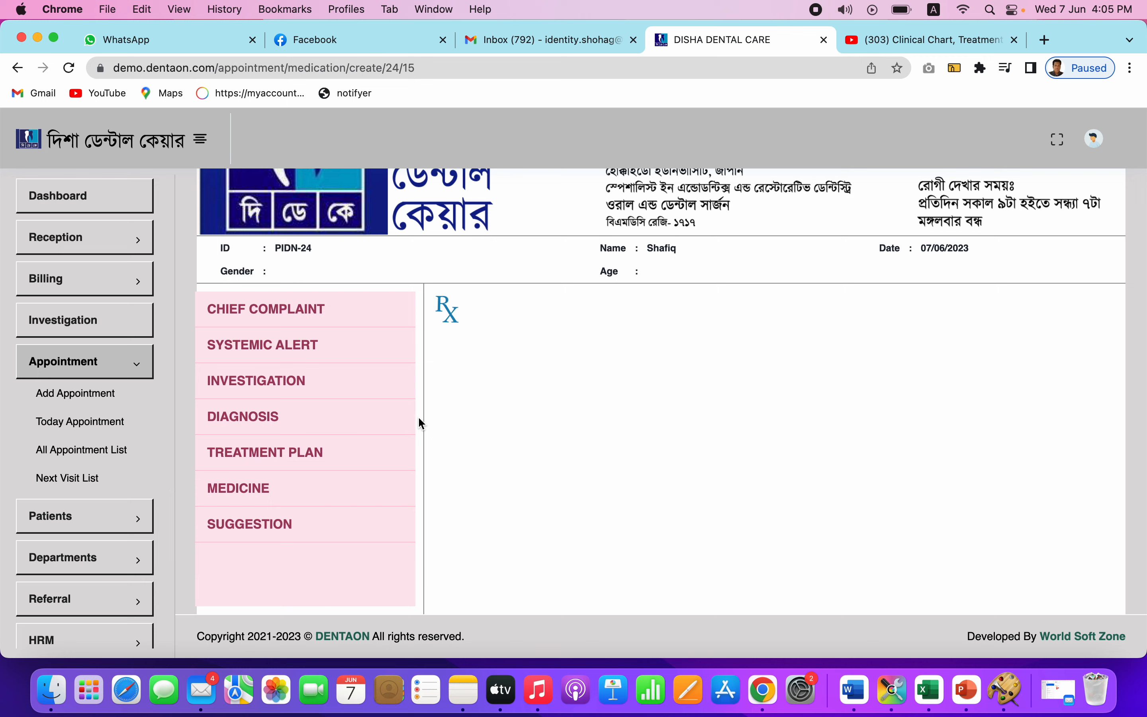
left_click(342, 352)
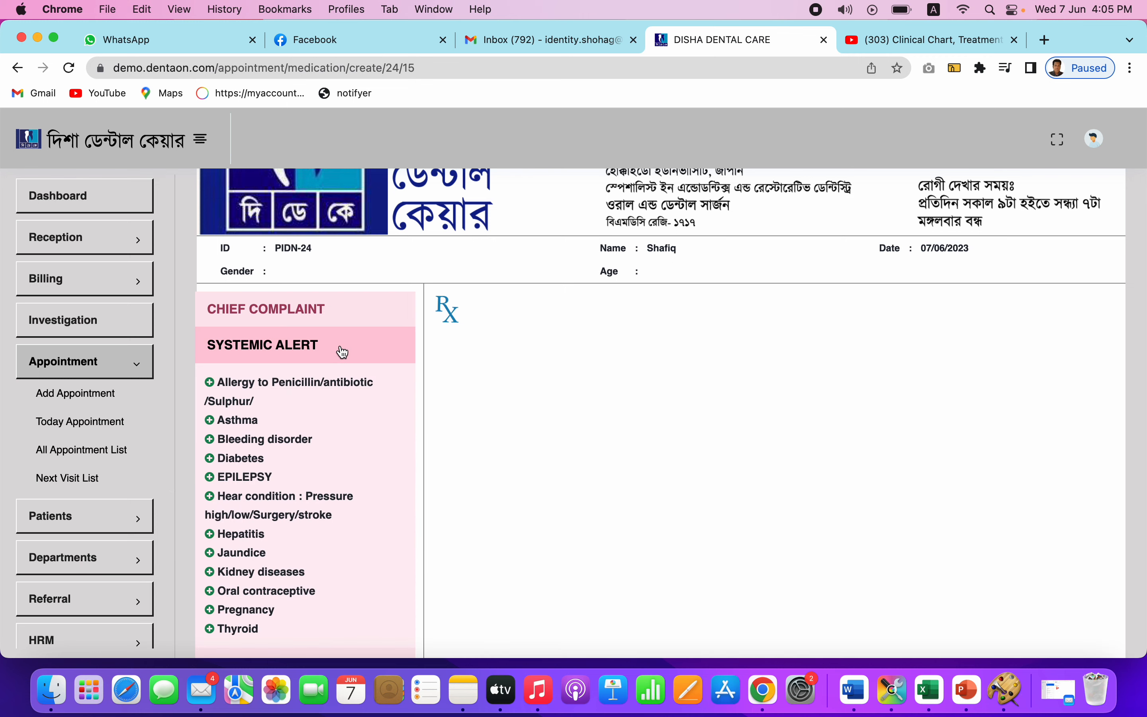
left_click(301, 363)
left_click(325, 318)
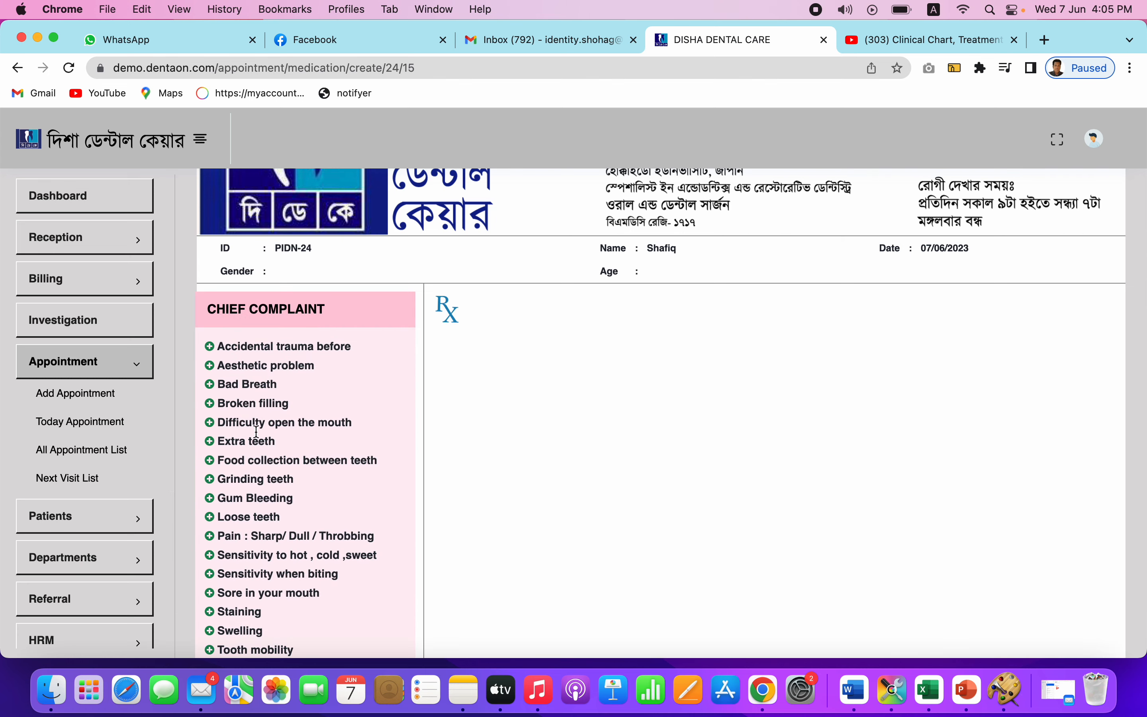
left_click(327, 311)
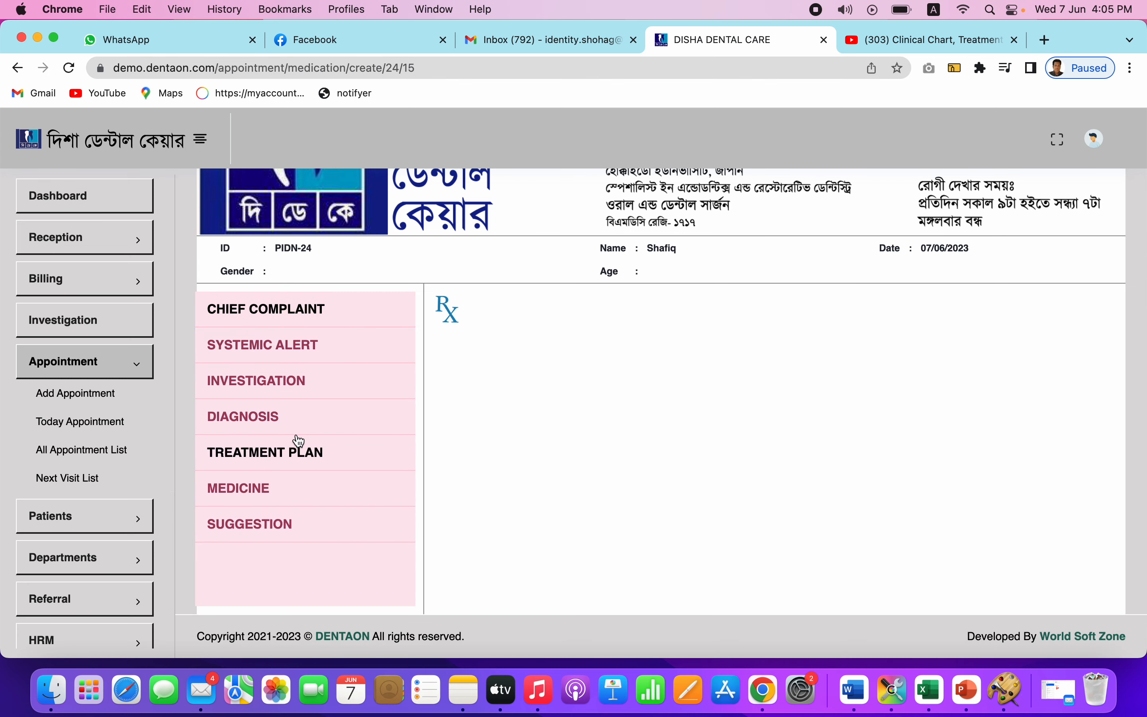
Step: Add Asthma and Jaundice as systemic alerts on the prescription
left_click(282, 344)
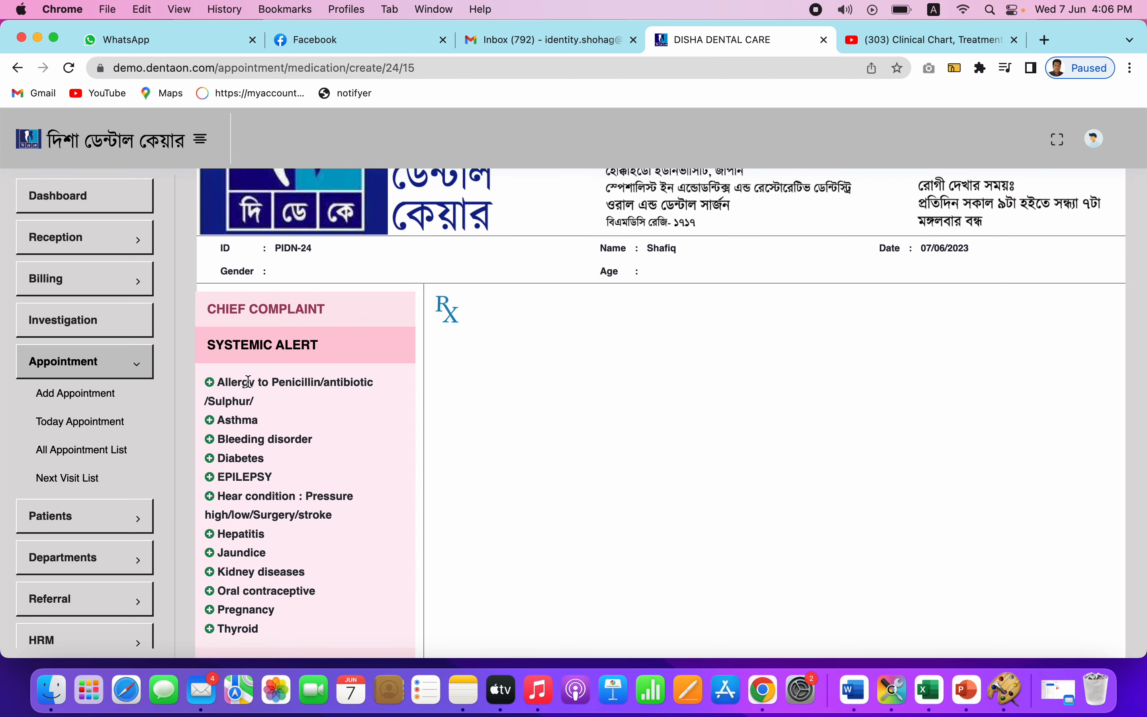
left_click(212, 424)
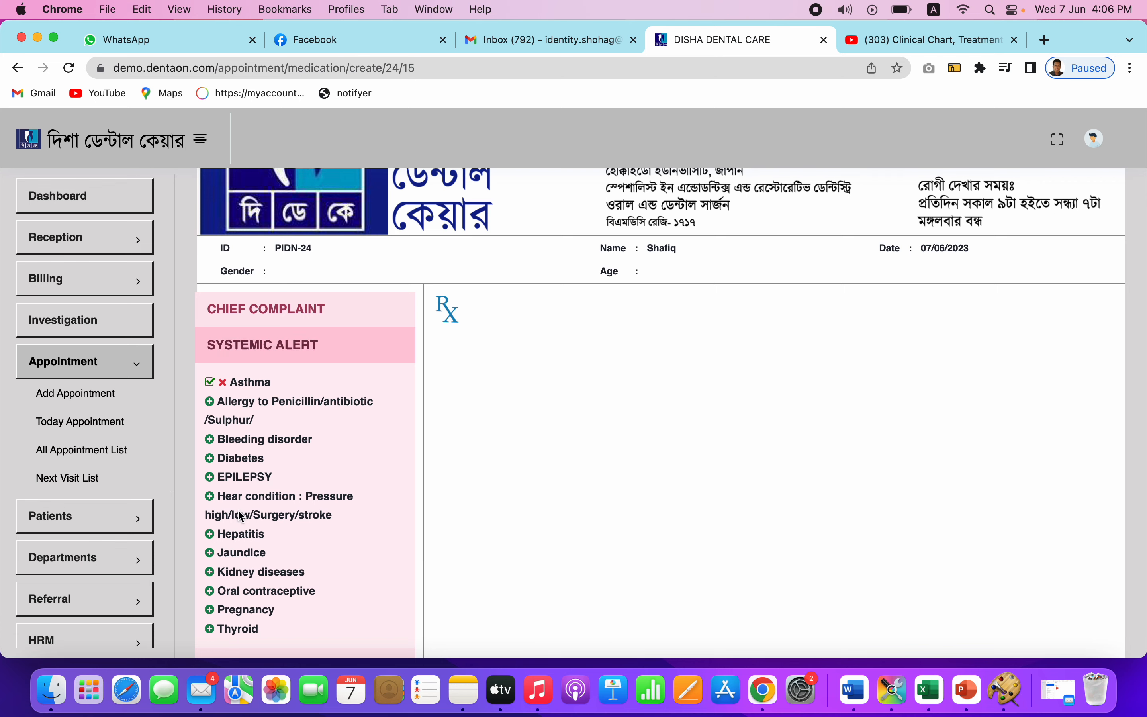
scroll(239, 511, "down", 1)
scroll(239, 511, "down", 4)
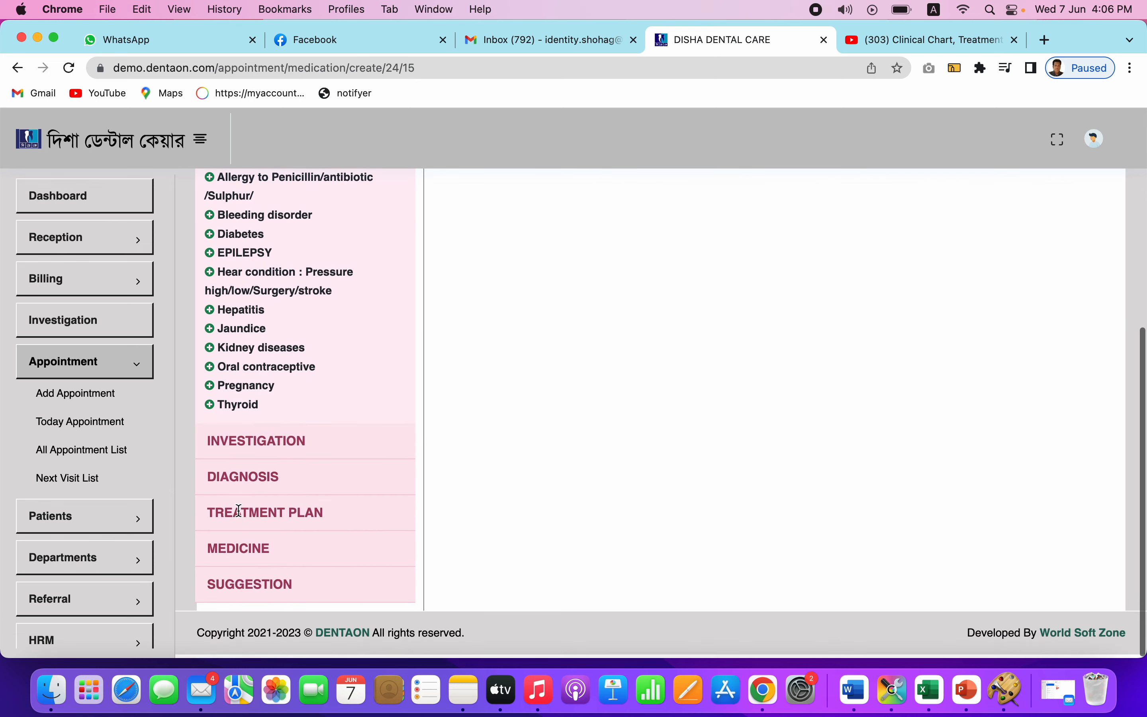
left_click(212, 341)
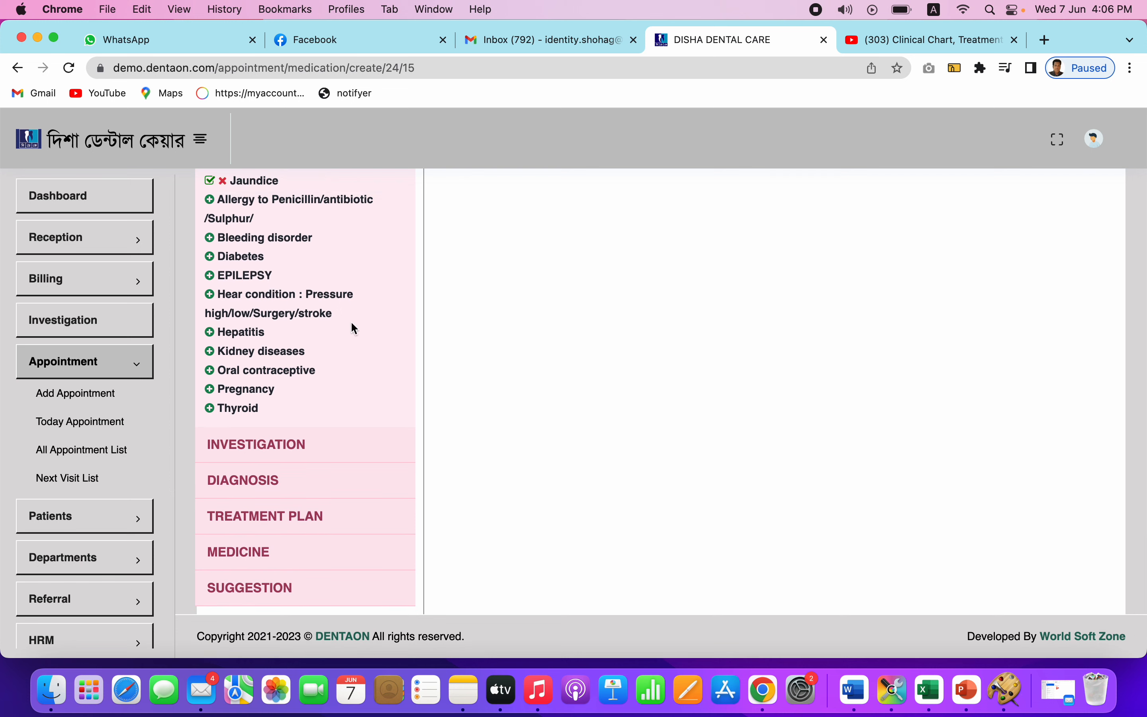
scroll(351, 322, "up", 2)
scroll(351, 323, "down", 2)
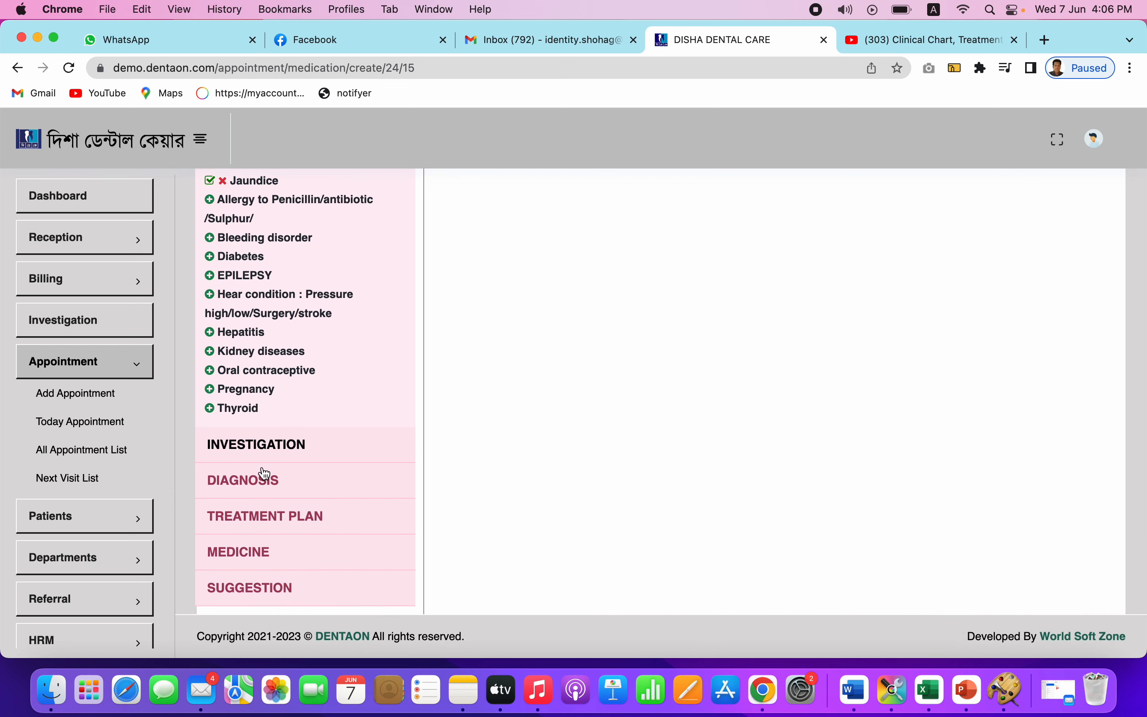
Step: Add Broken filling and Accidental trauma before as chief complaints on the prescription
left_click(287, 493)
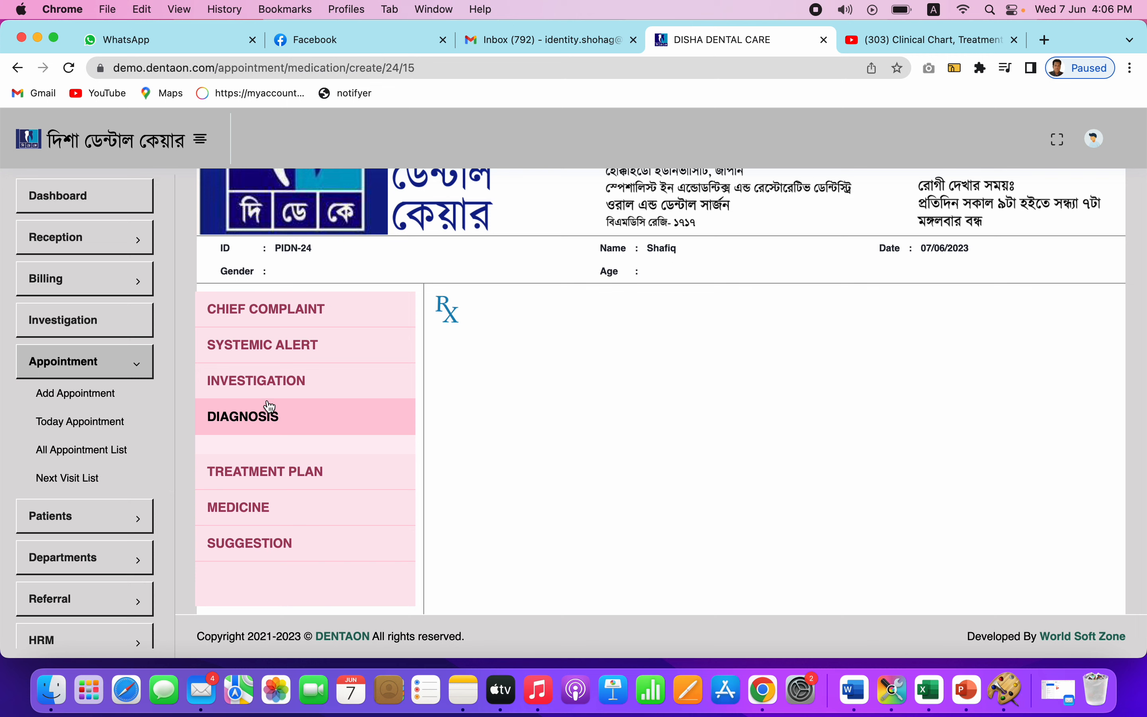
left_click(316, 313)
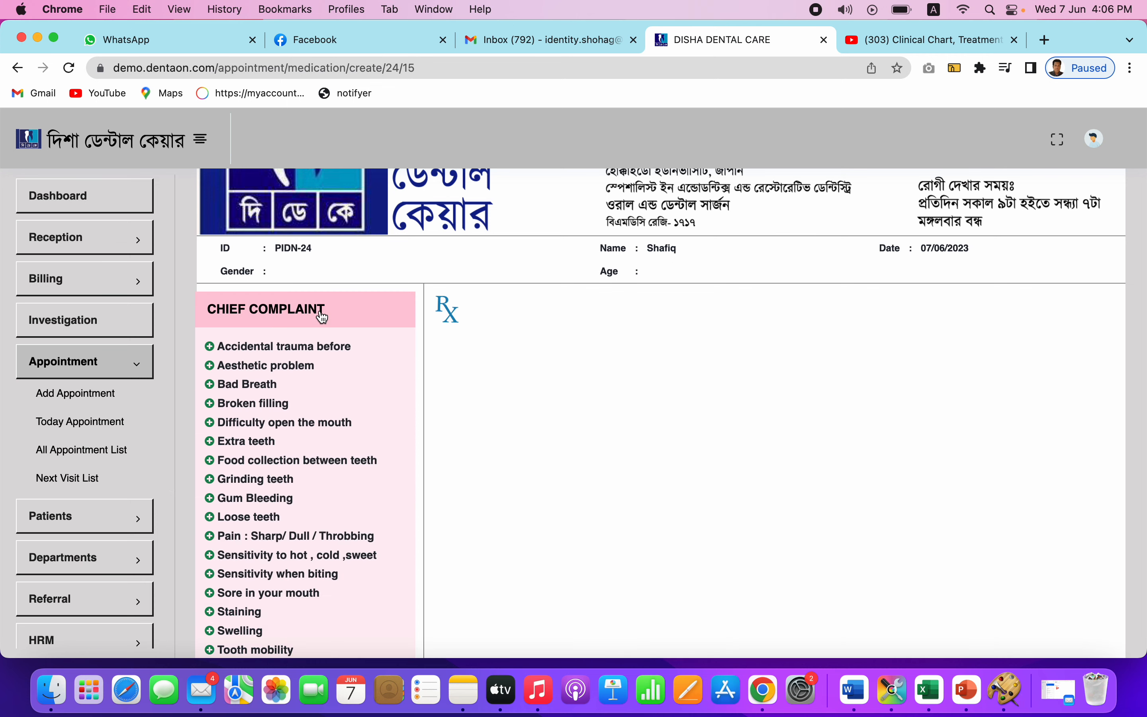
left_click(210, 404)
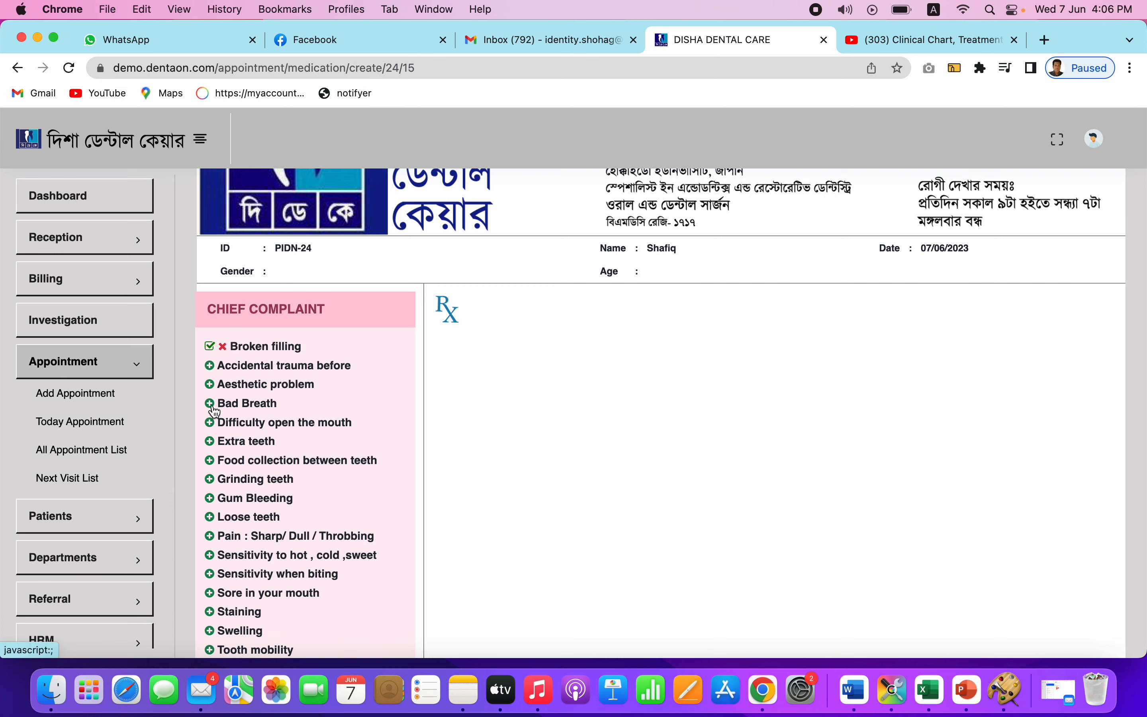
left_click(210, 366)
Step: Search the prescription's medicines for "ca" and select the 1STCEF capsule
scroll(441, 362, "down", 1)
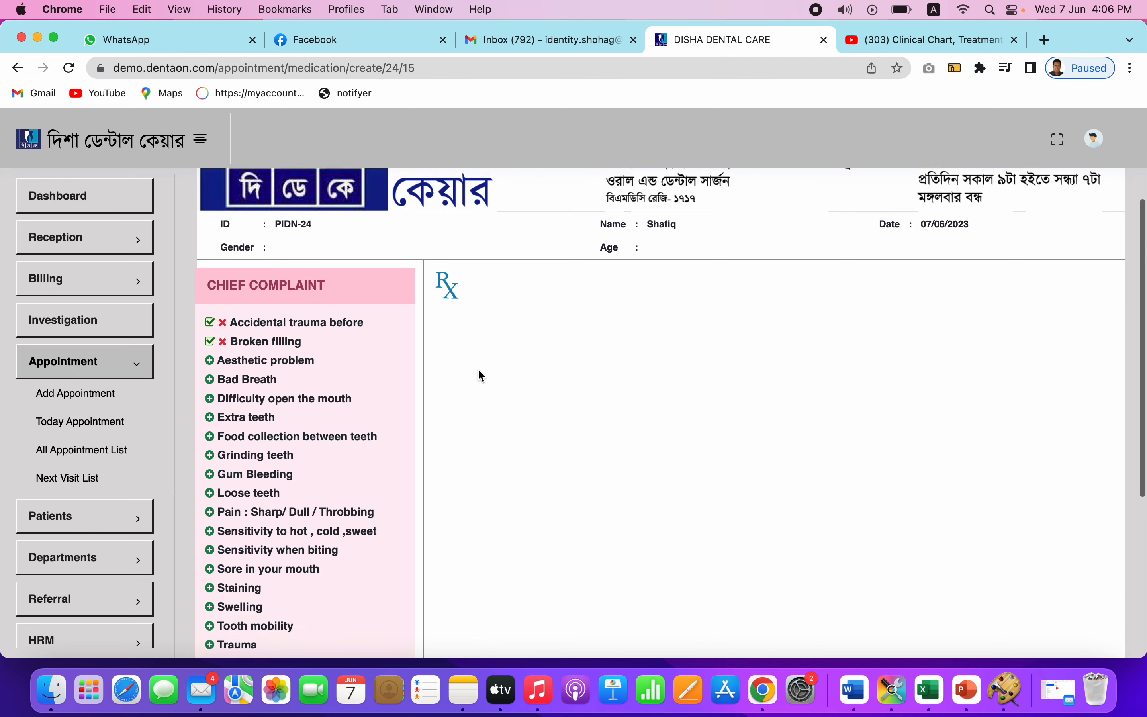
scroll(481, 374, "down", 6)
left_click(277, 561)
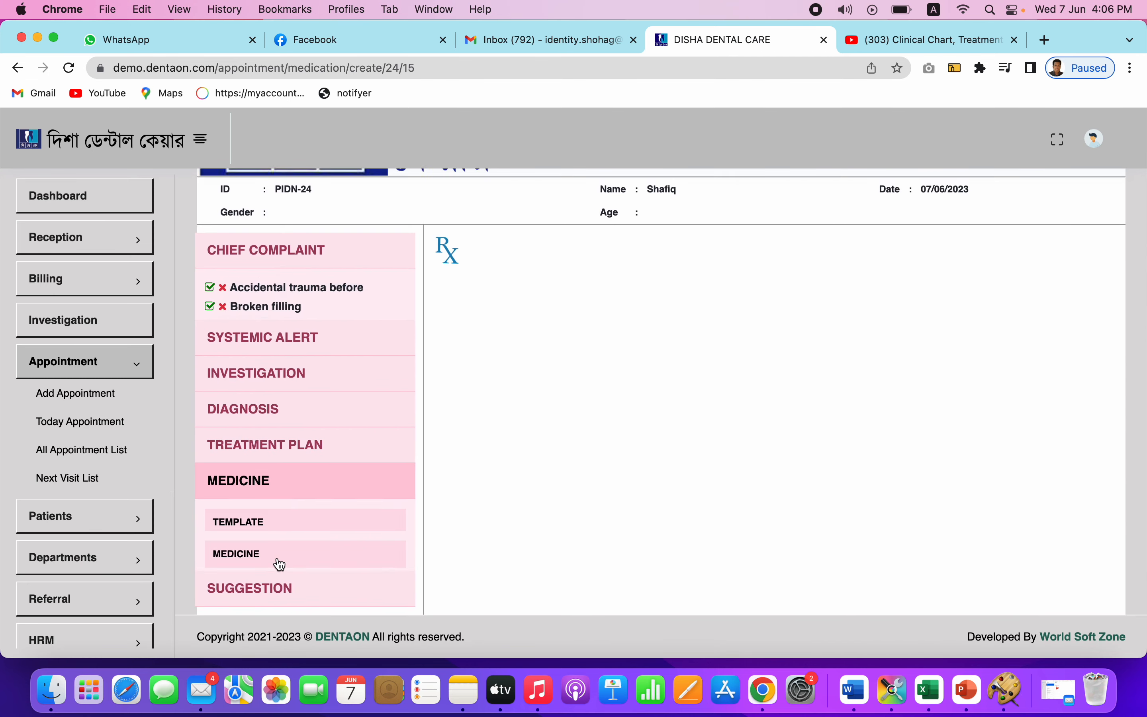
left_click(259, 550)
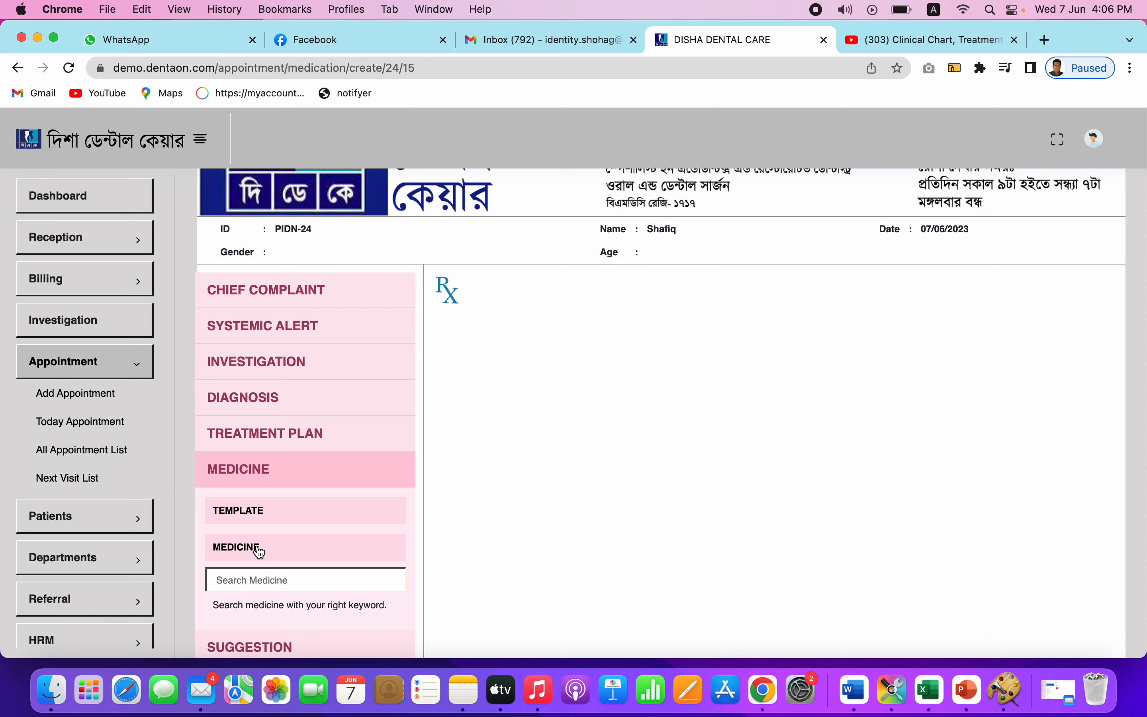
left_click(266, 580)
type("ca")
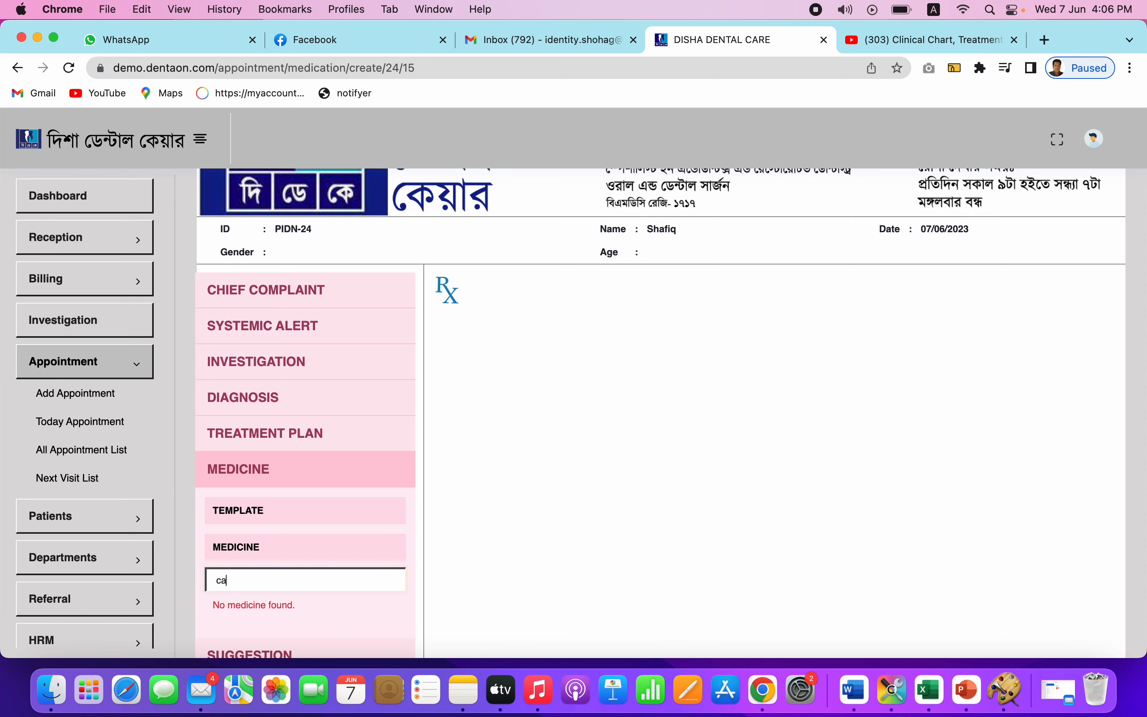
scroll(266, 580, "down", 3)
scroll(267, 580, "down", 5)
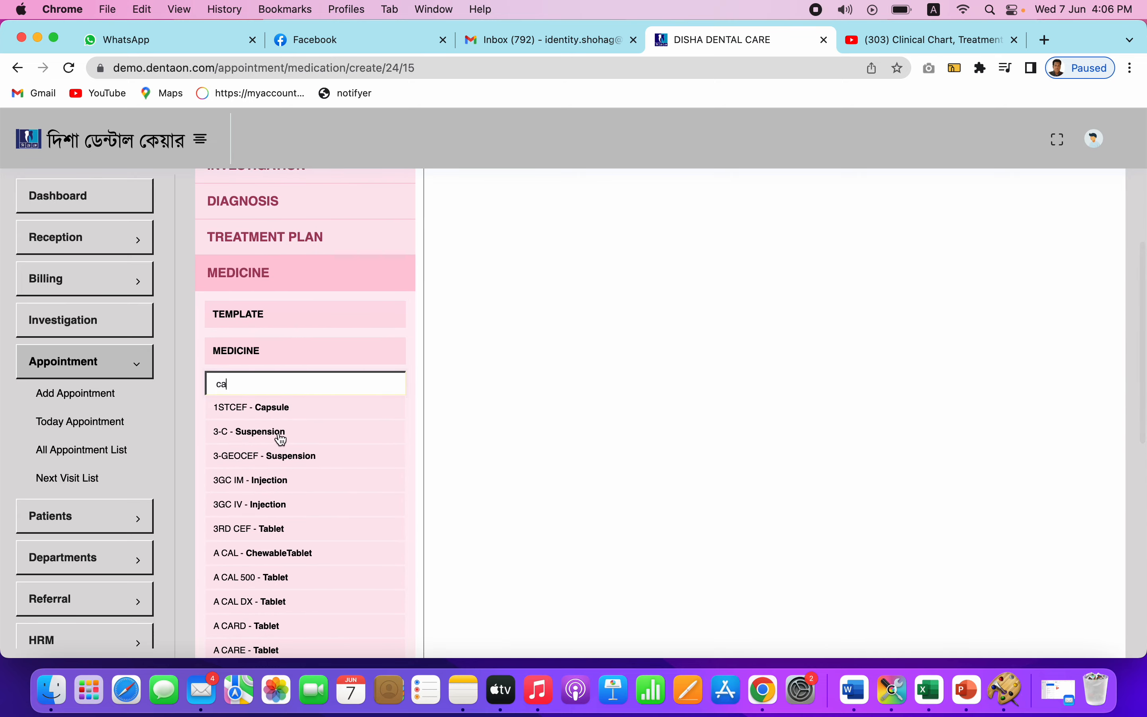
left_click(260, 410)
Step: Set the 1STCEF capsule's strength to 500mg and its dose to 1+1+1
left_click(244, 431)
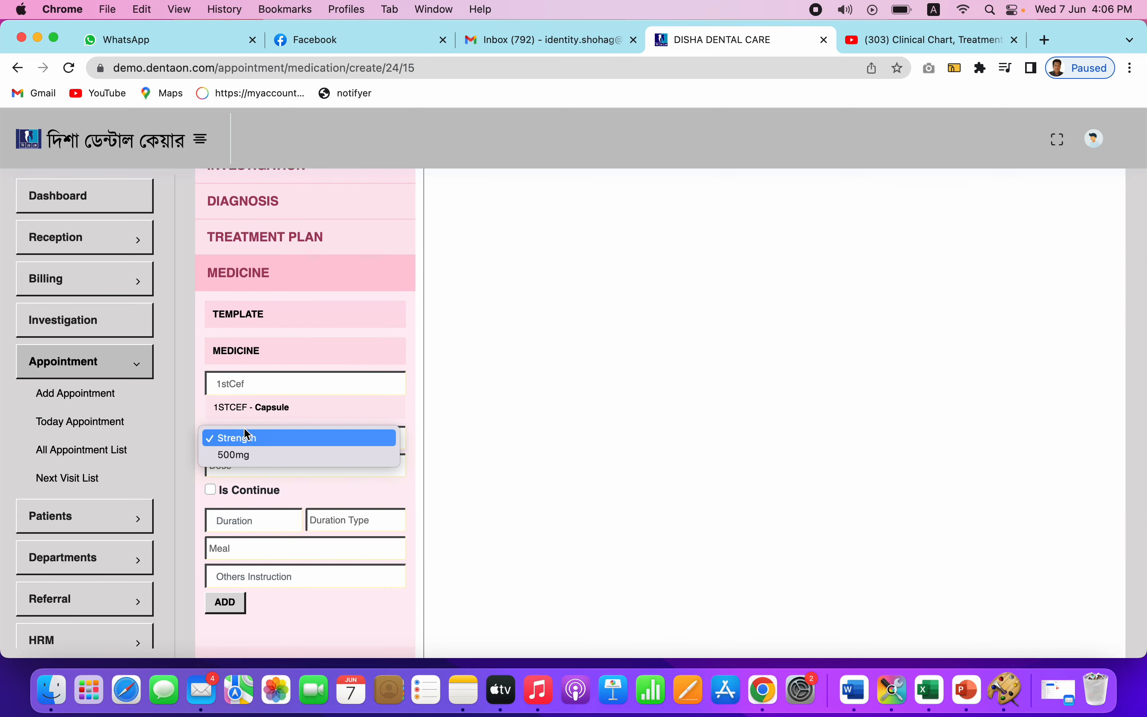
left_click(236, 456)
left_click(235, 460)
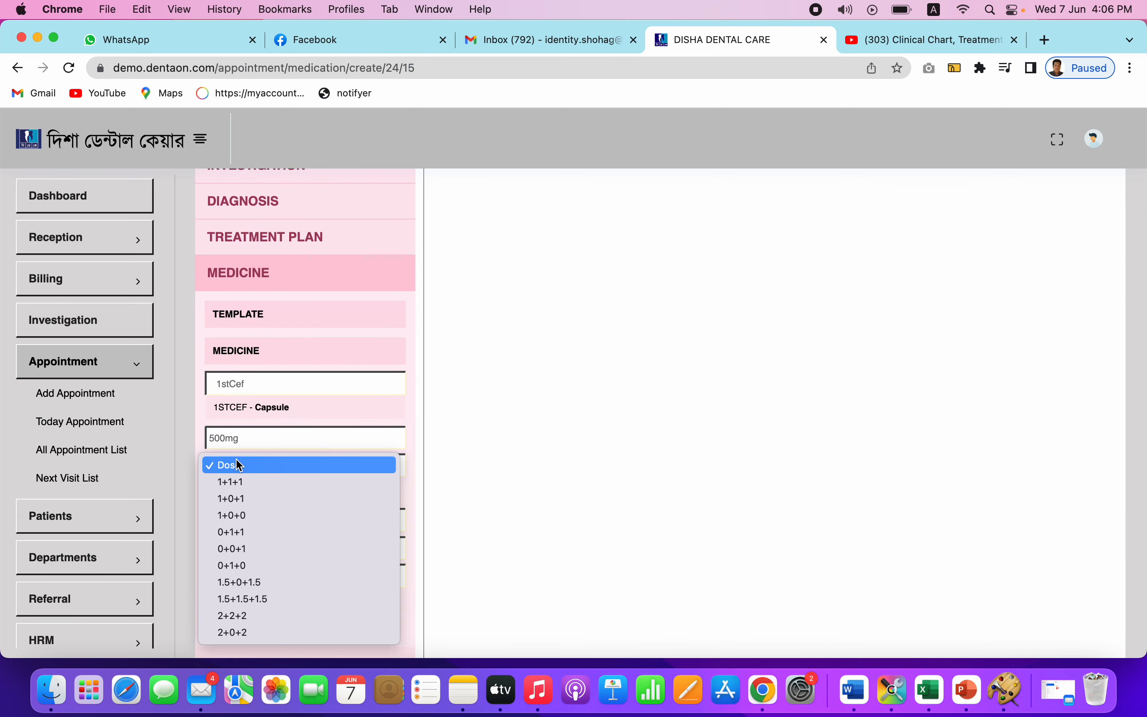
left_click(234, 485)
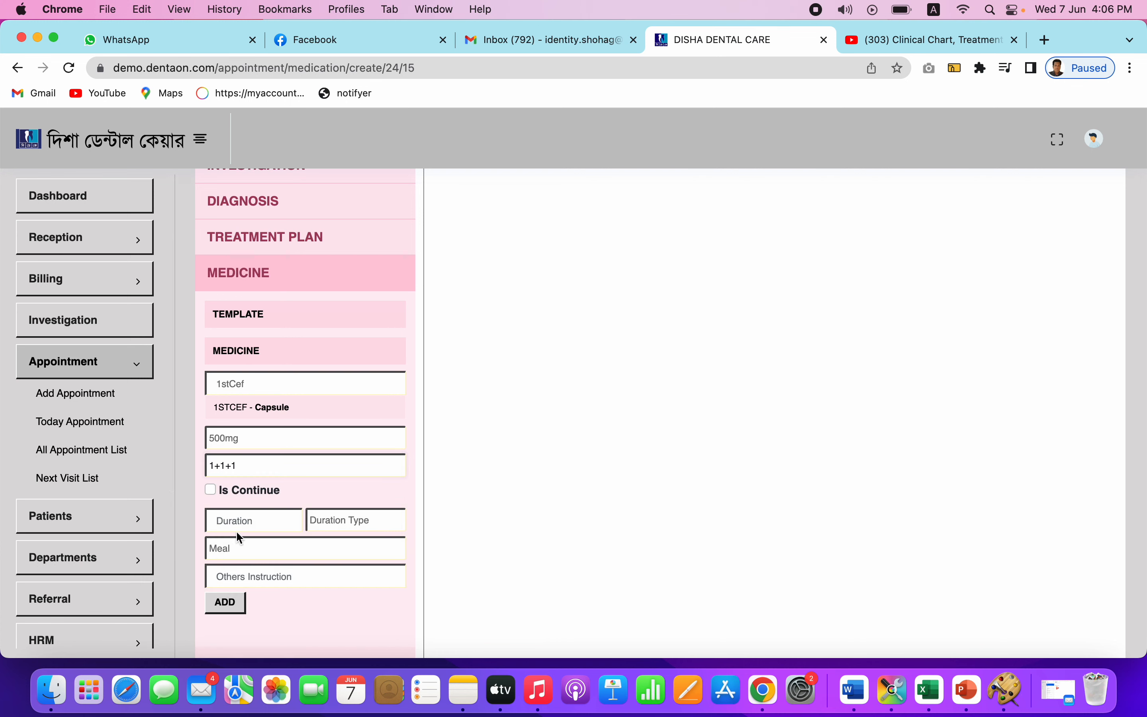
Step: Set the medicine's duration to 1 Week and its meal timing to খাওয়ার পরে
left_click(285, 525)
key("BackSpace")
key("BackSpace")
type("1")
left_click(376, 523)
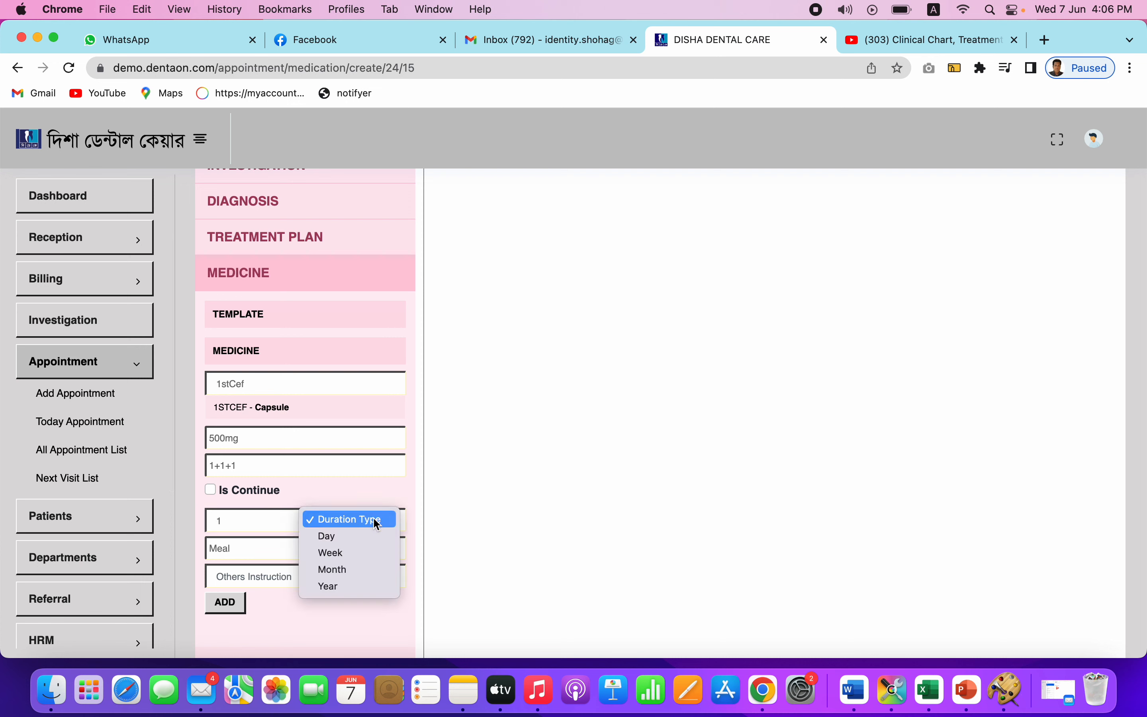
left_click(333, 550)
left_click(319, 552)
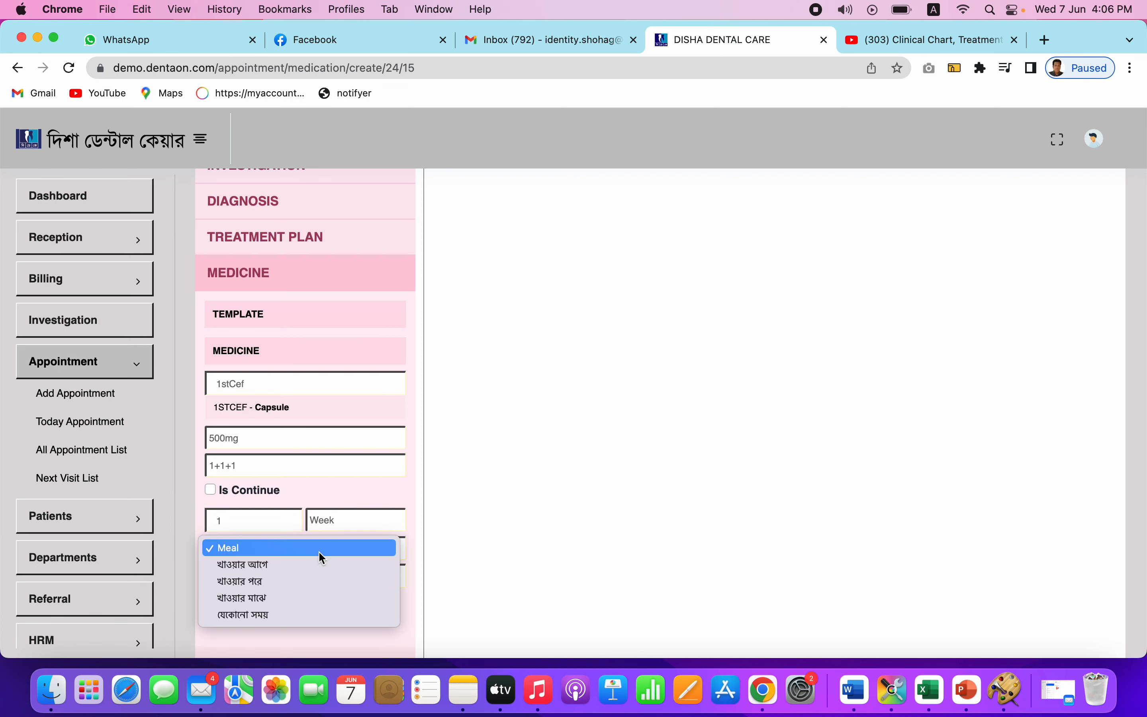
left_click(296, 582)
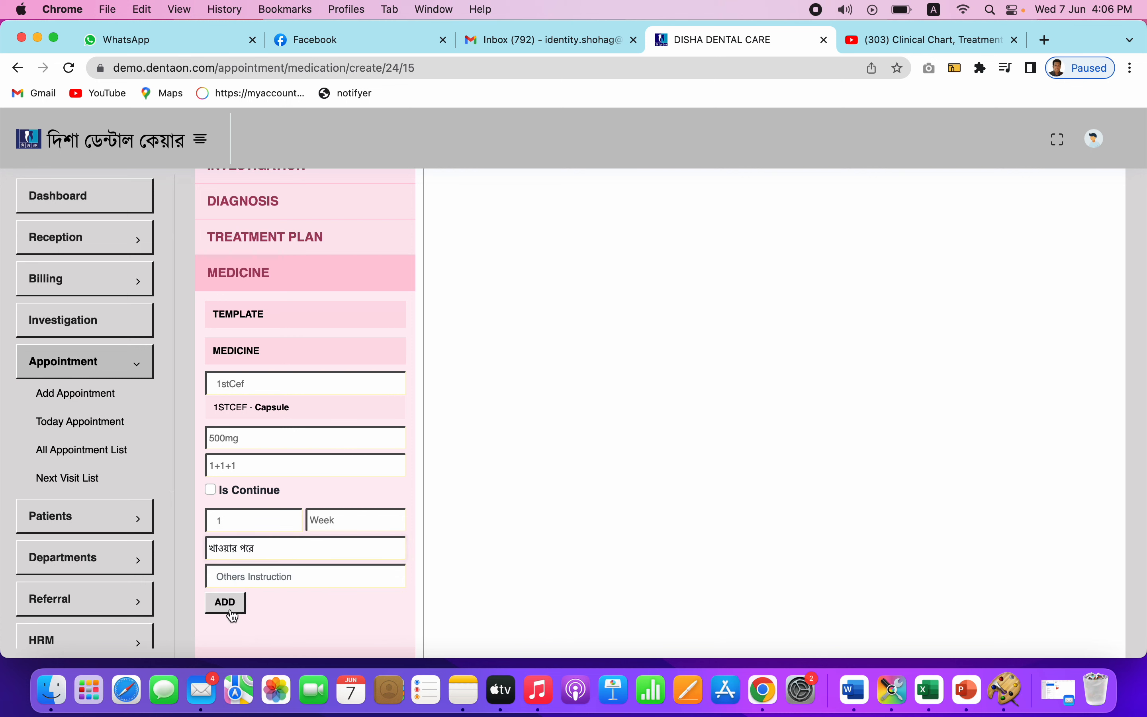
Step: Enter "Test instruction" as the other instruction and add the medicine to the prescription
left_click(289, 568)
type("Test ")
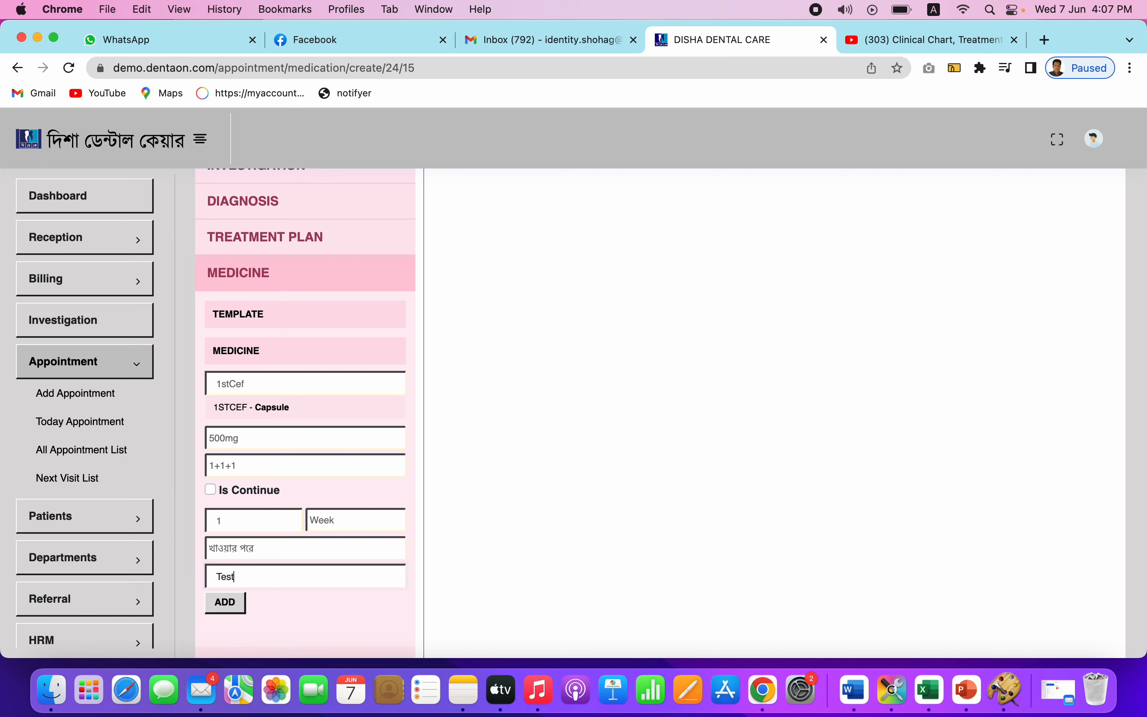
type("instruction")
left_click(225, 603)
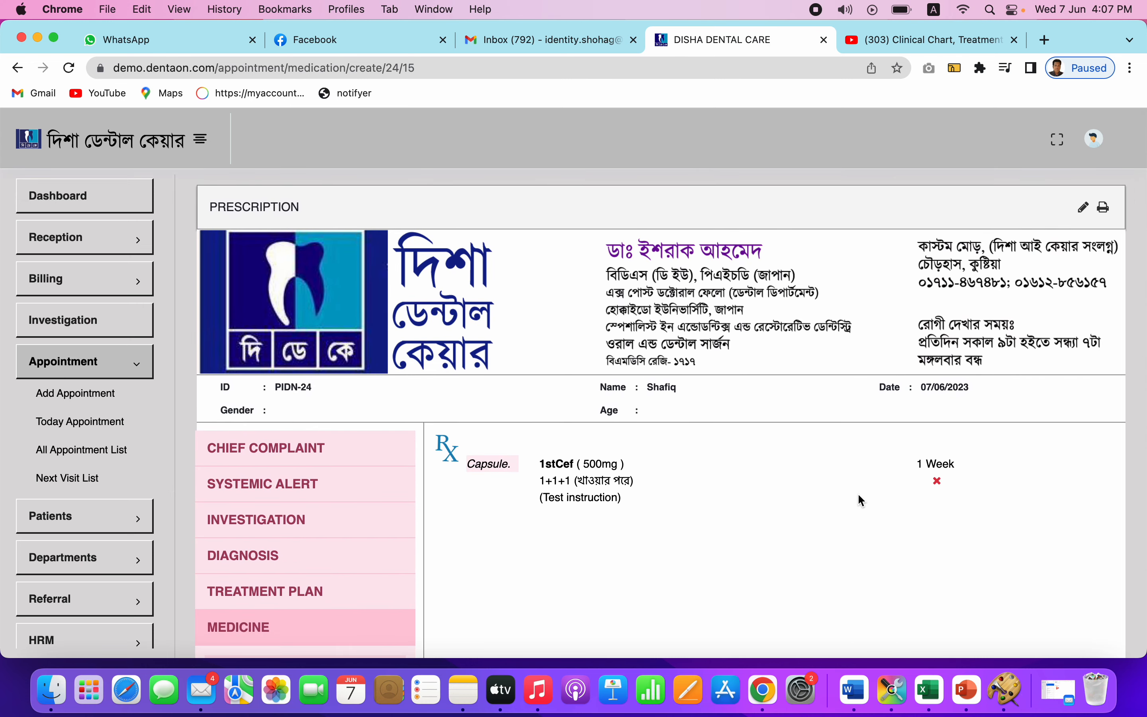
Step: Review the prescription in the print preview, then cancel printing and close the preview window
scroll(716, 475, "down", 5)
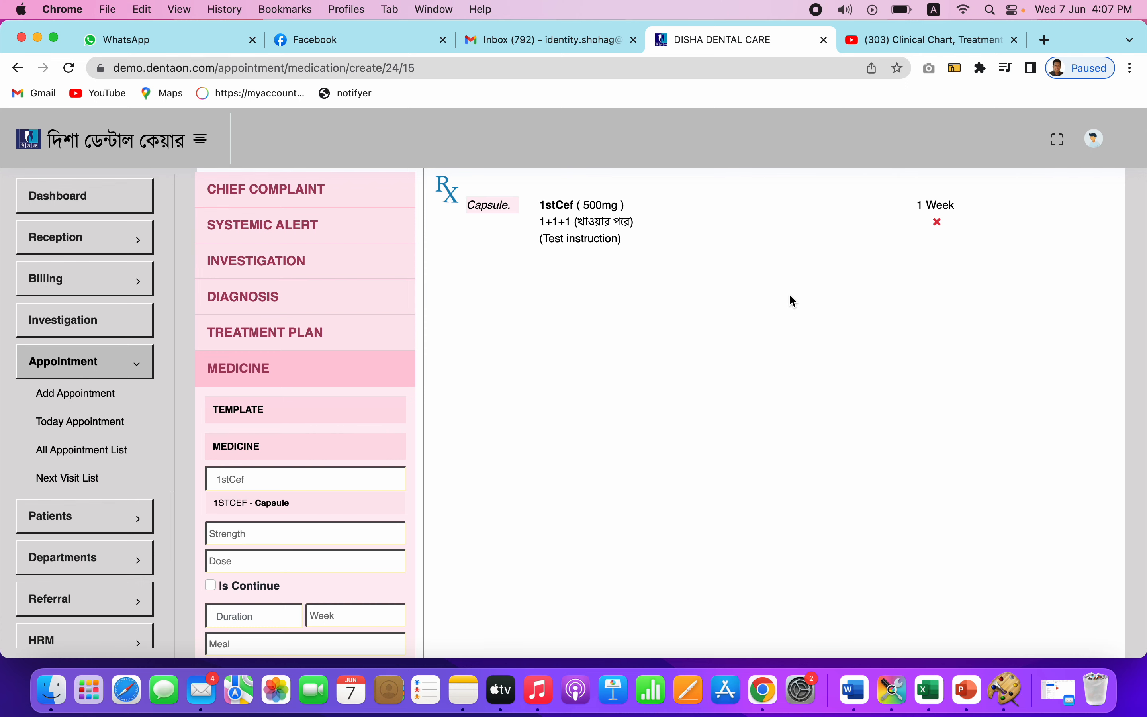
scroll(793, 301, "up", 4)
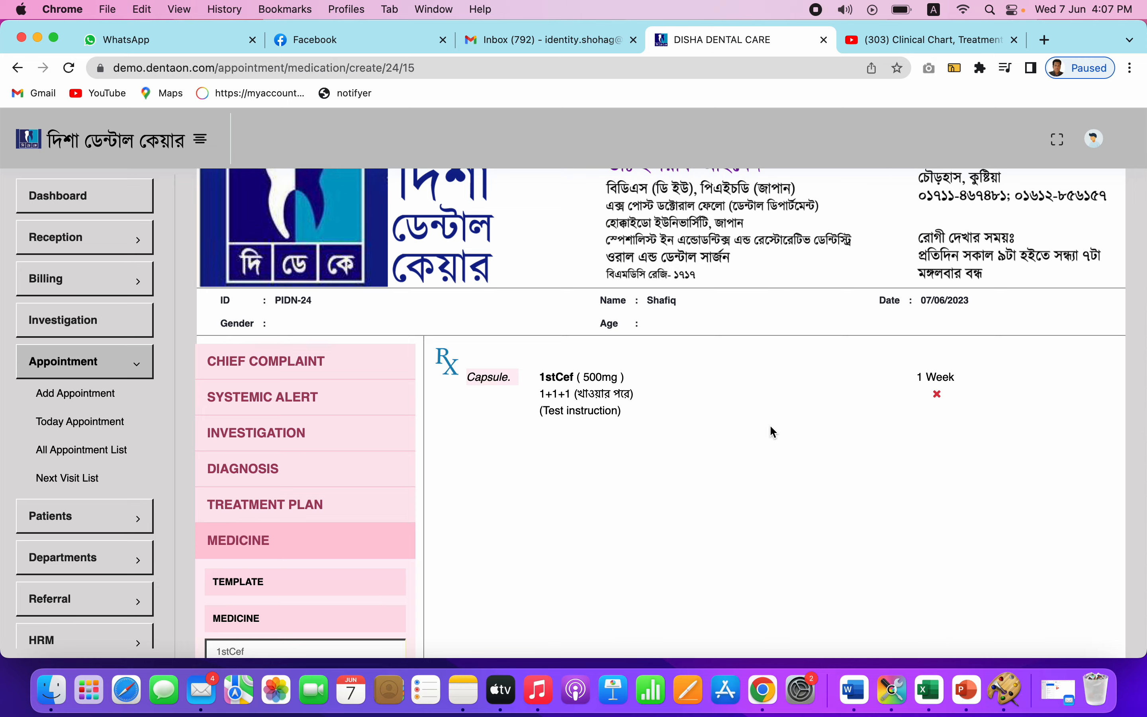
scroll(771, 430, "down", 8)
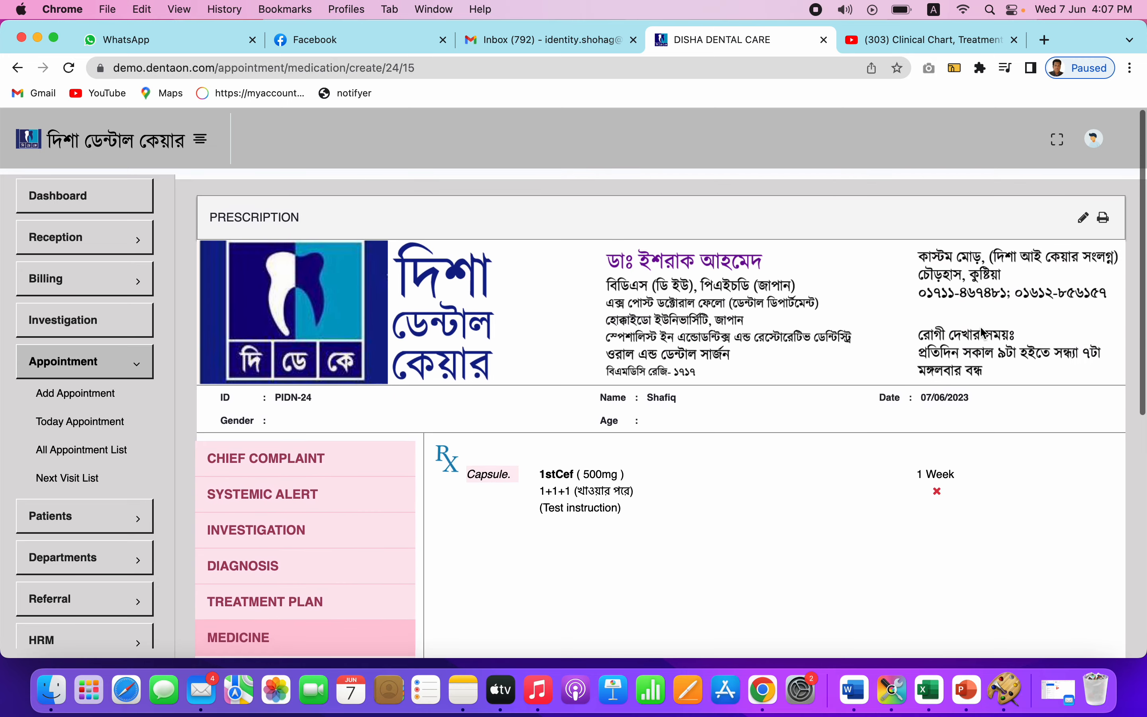
left_click(1109, 219)
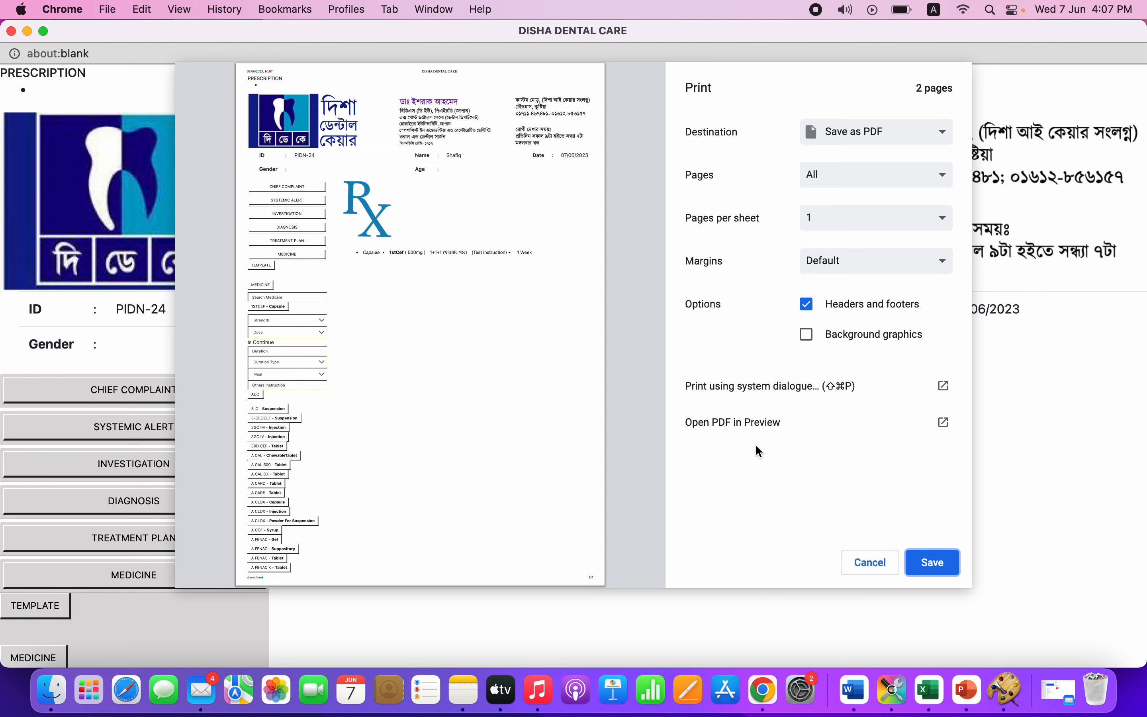
left_click(870, 564)
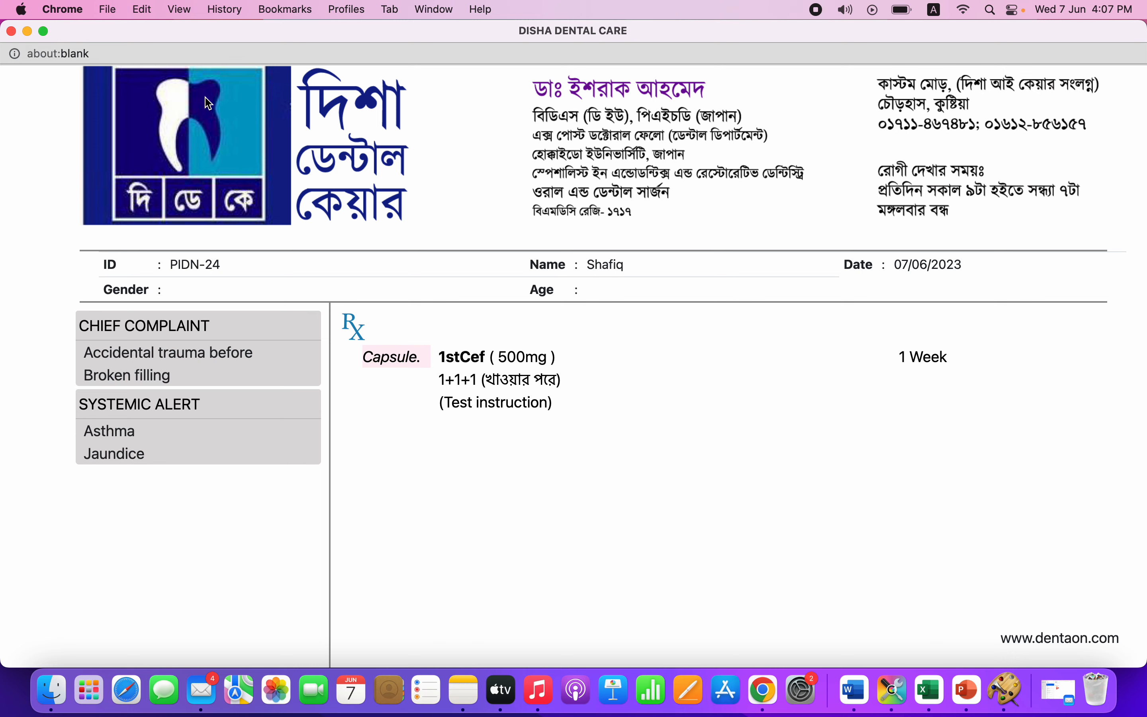
left_click(12, 32)
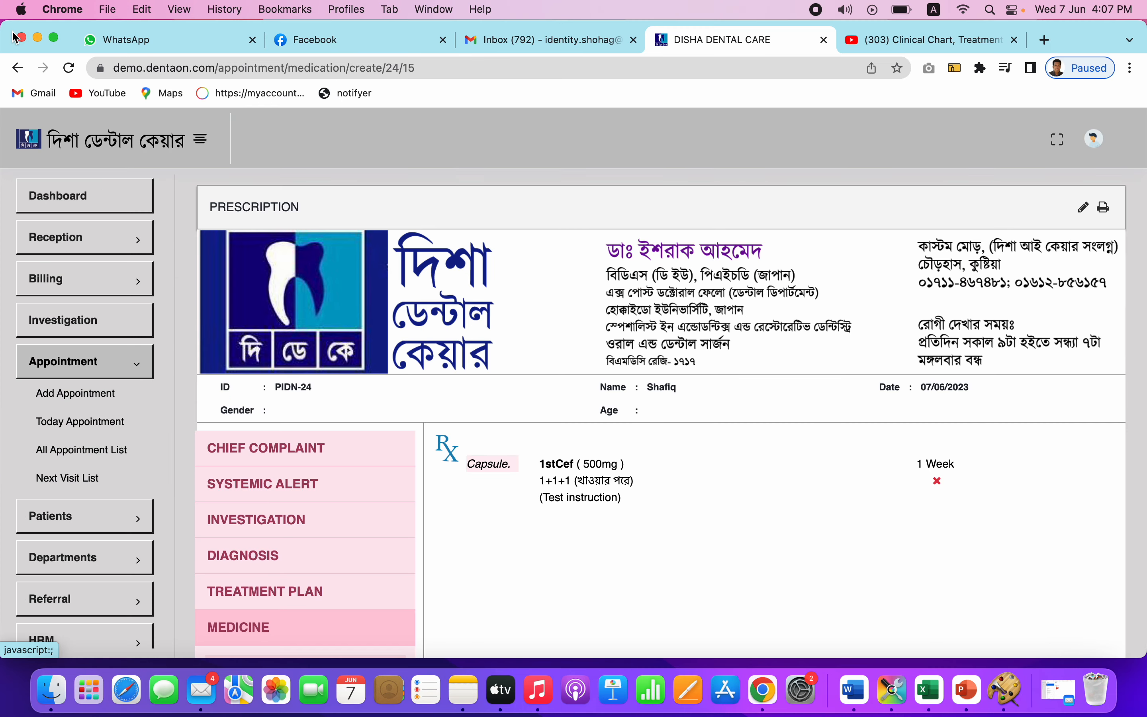
Step: Open the newly added patient's treatment plan page from today's appointments
scroll(755, 333, "down", 10)
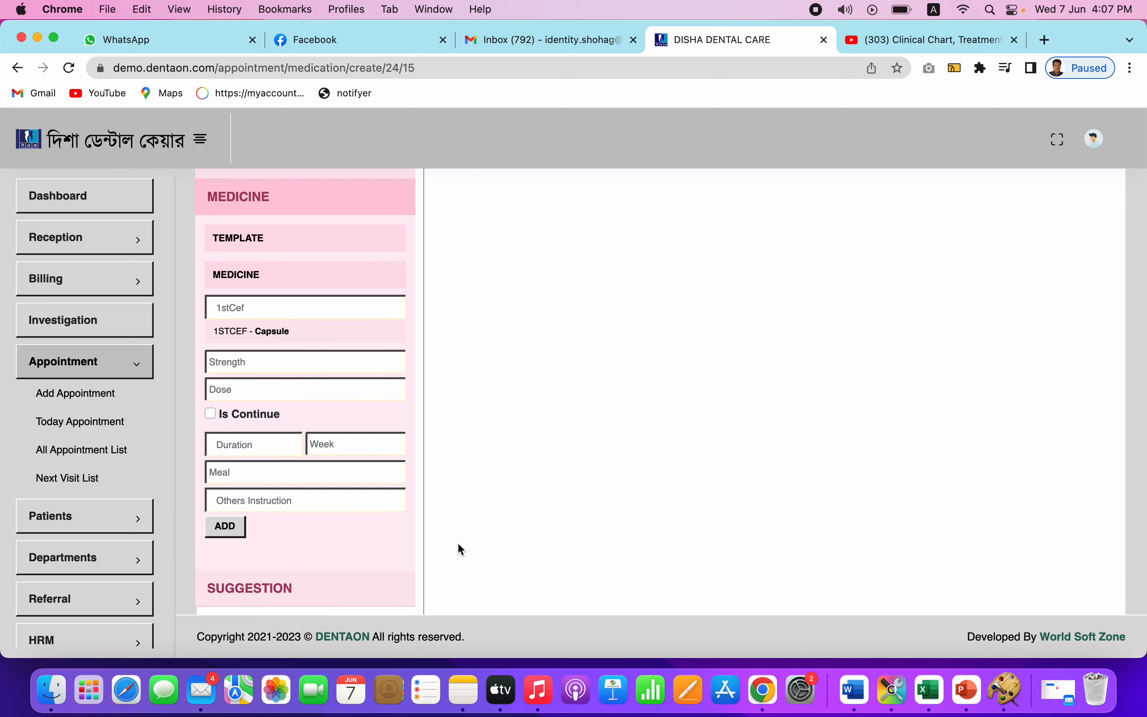
scroll(474, 413, "up", 10)
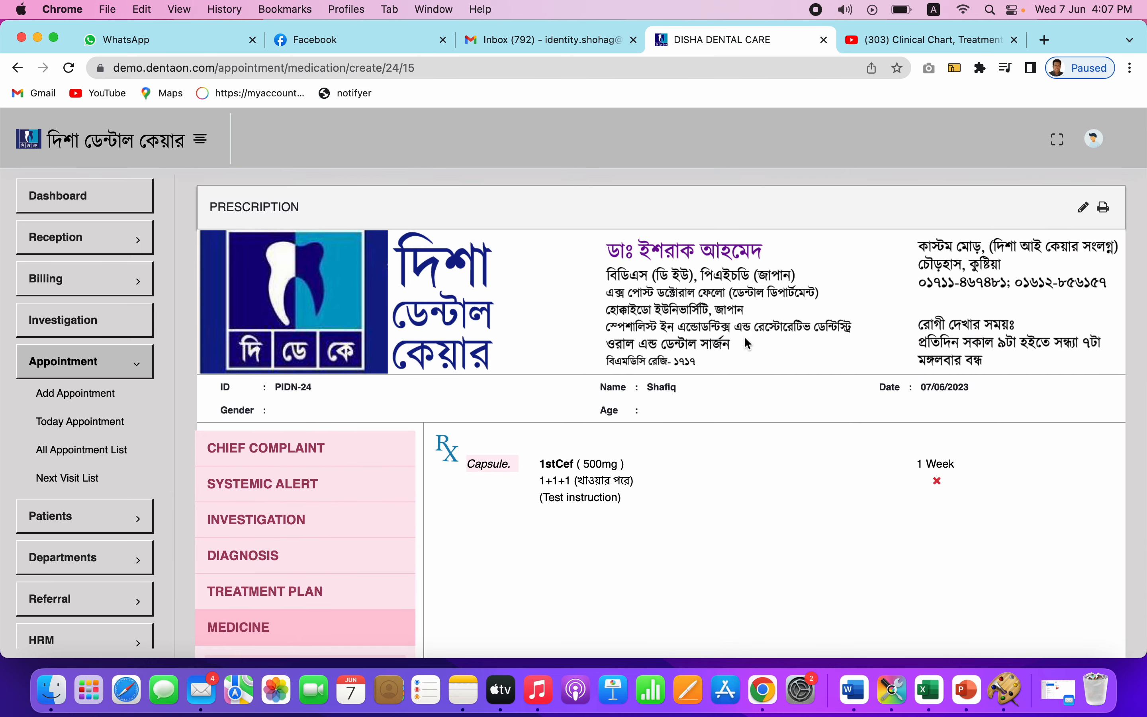
left_click(100, 422)
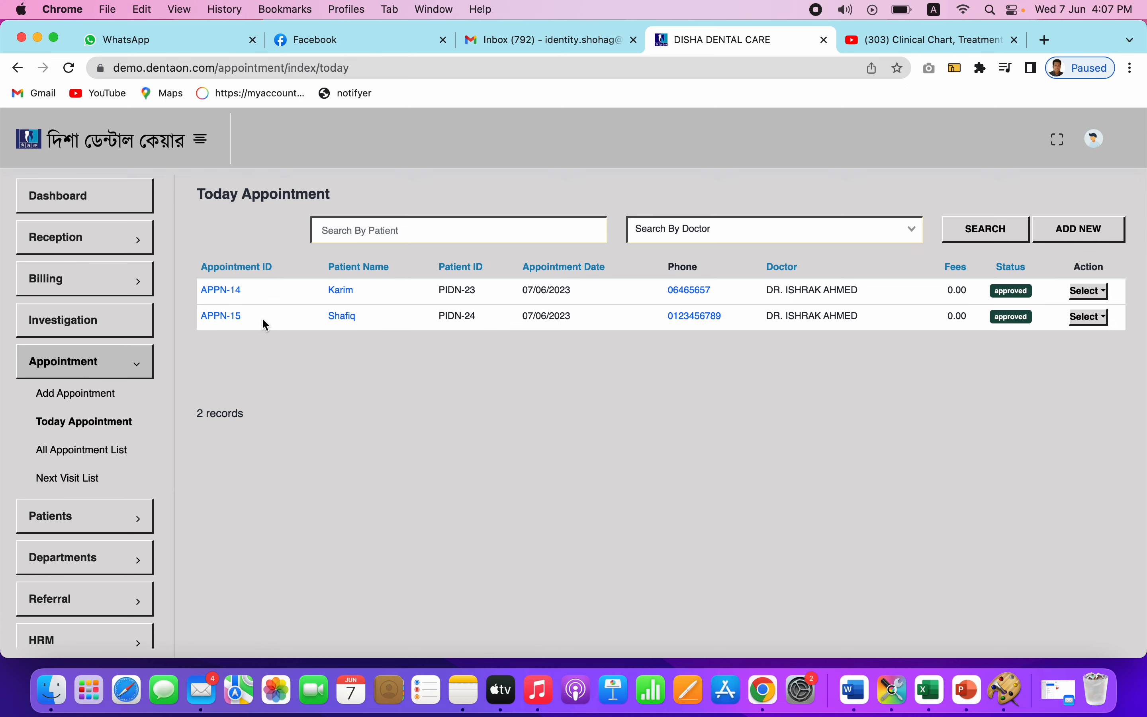
left_click(226, 318)
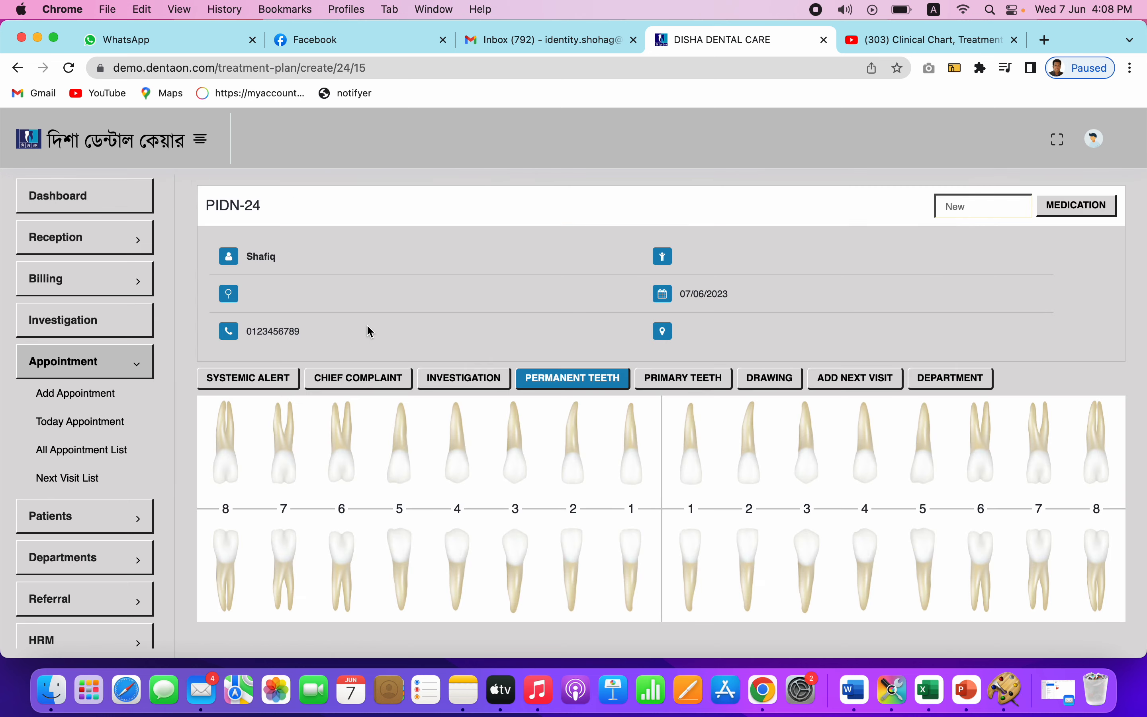
Step: Check the patient's saved systemic alerts and chief complaints on the treatment plan page without changing them
left_click(267, 390)
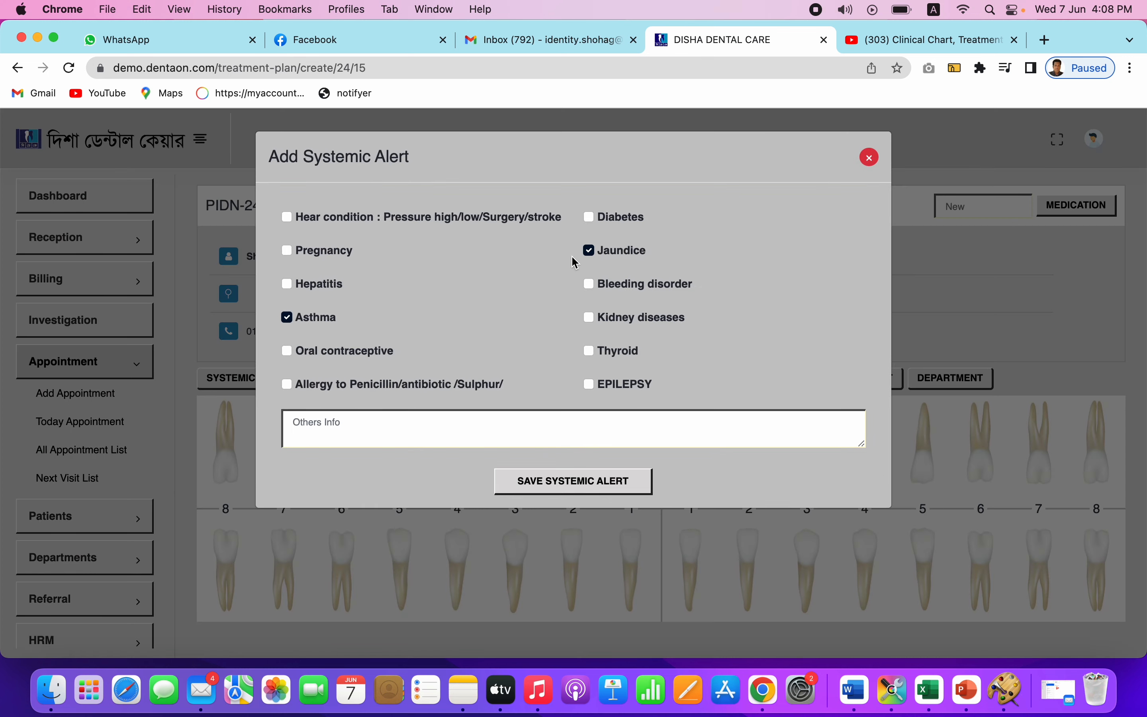
left_click(870, 159)
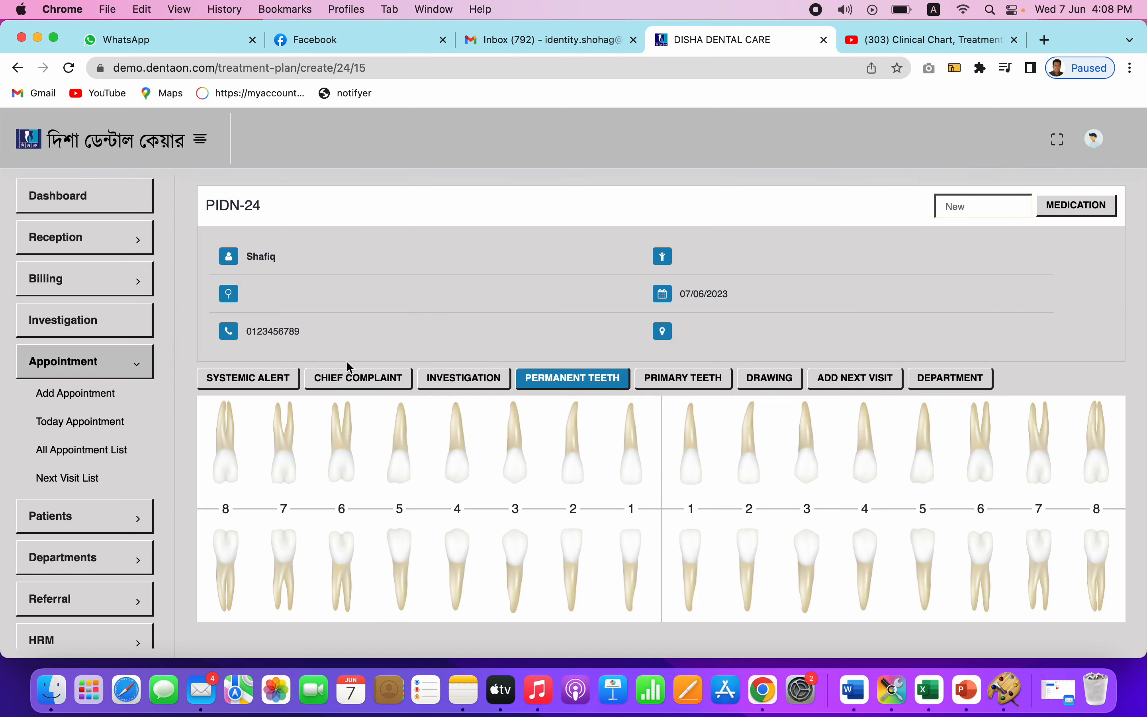
left_click(339, 379)
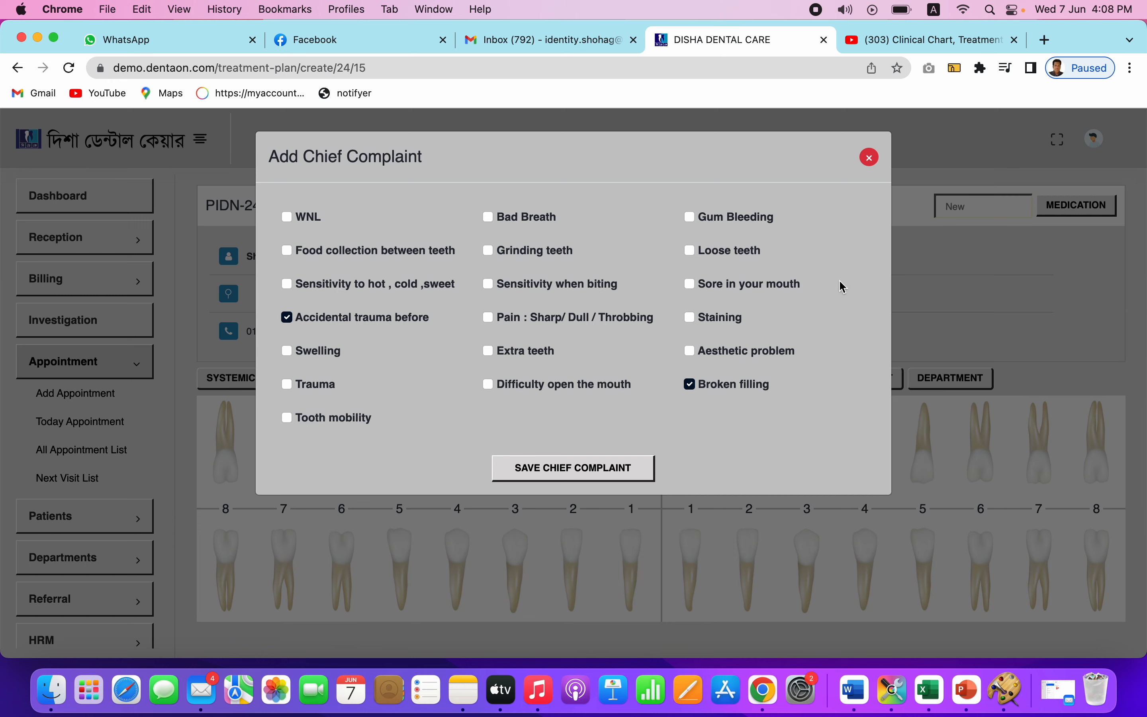
left_click(869, 157)
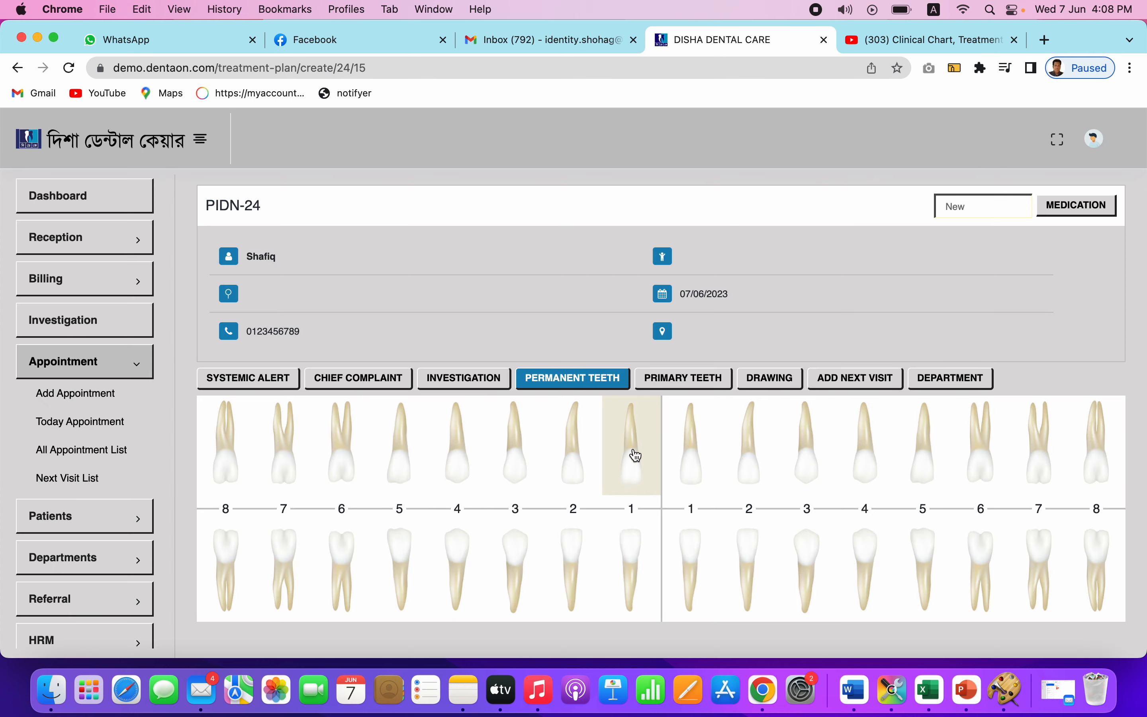
Step: Add a Caries diagnosis with Root canal treatment for upper permanent tooth 1 in the left half of the tooth chart
scroll(634, 456, "down", 4)
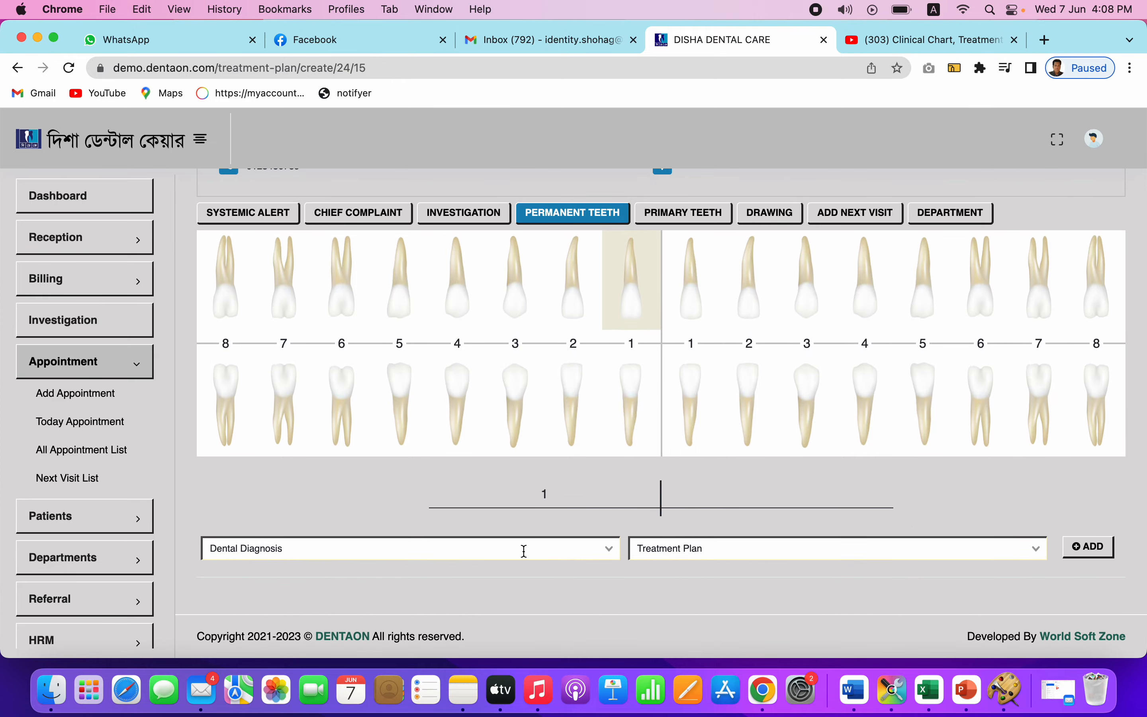
left_click(525, 550)
type("car")
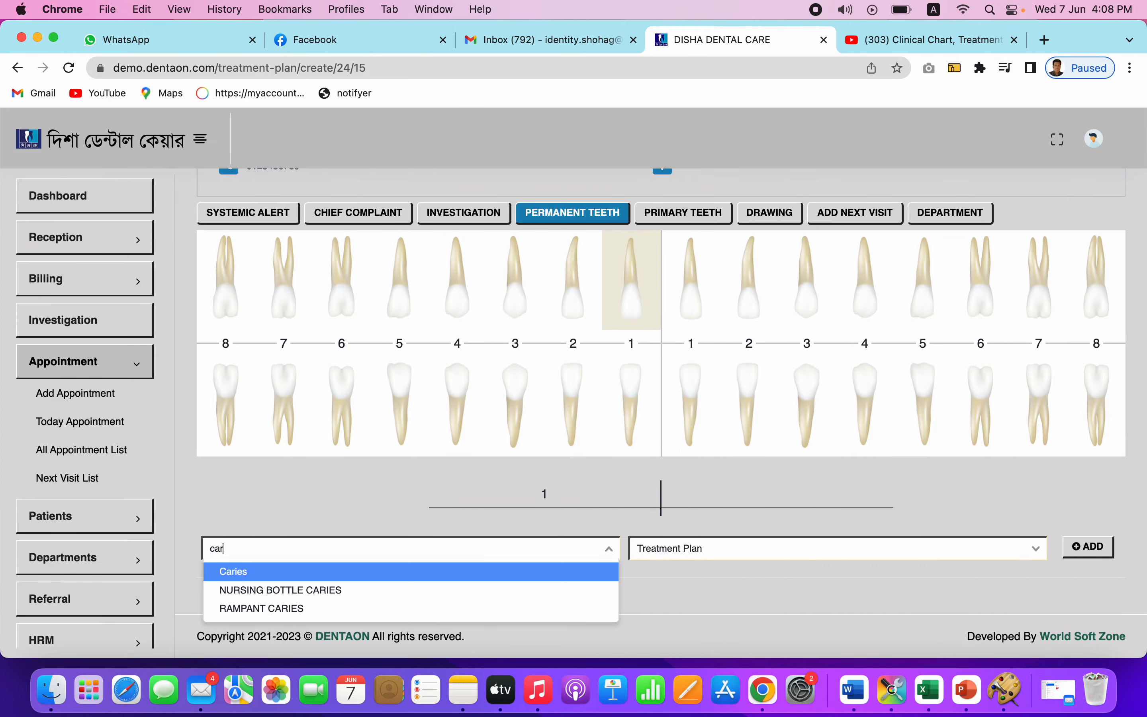
key("Return")
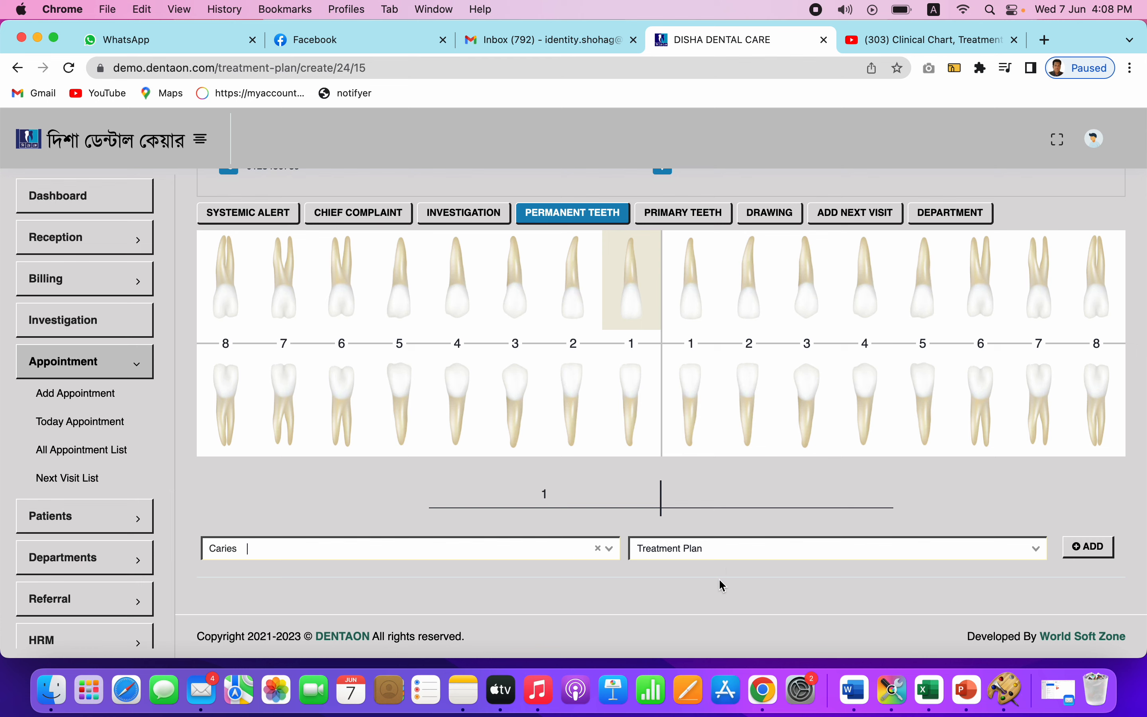
left_click(741, 550)
left_click(725, 580)
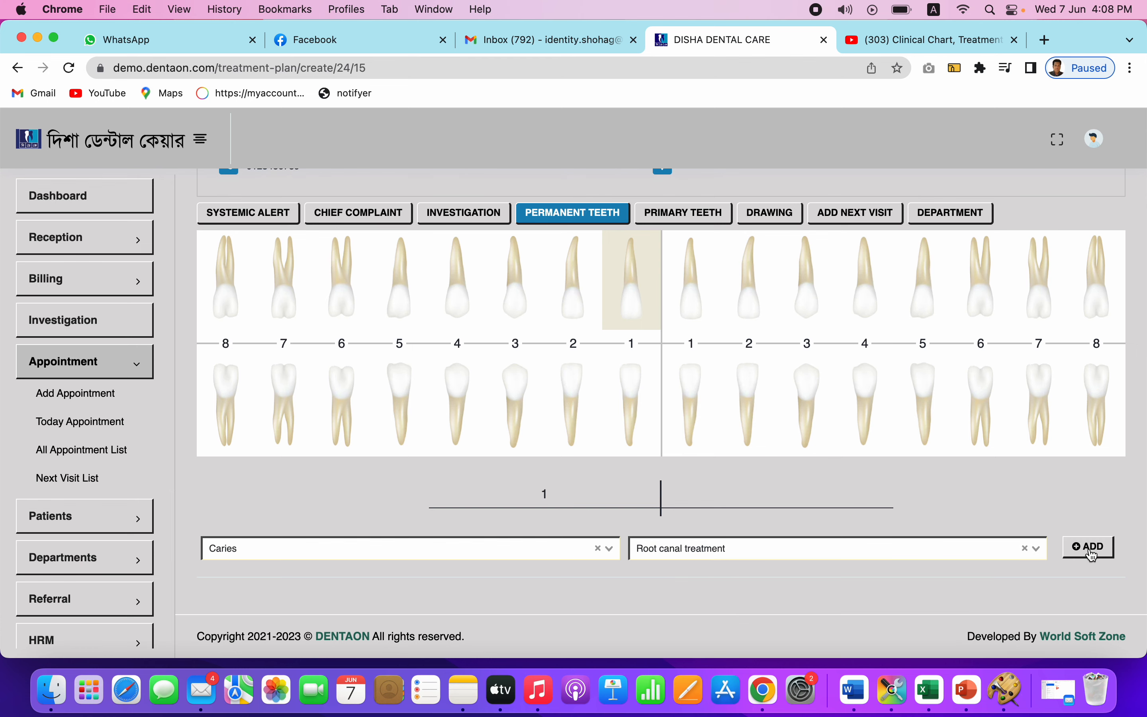
left_click(1091, 550)
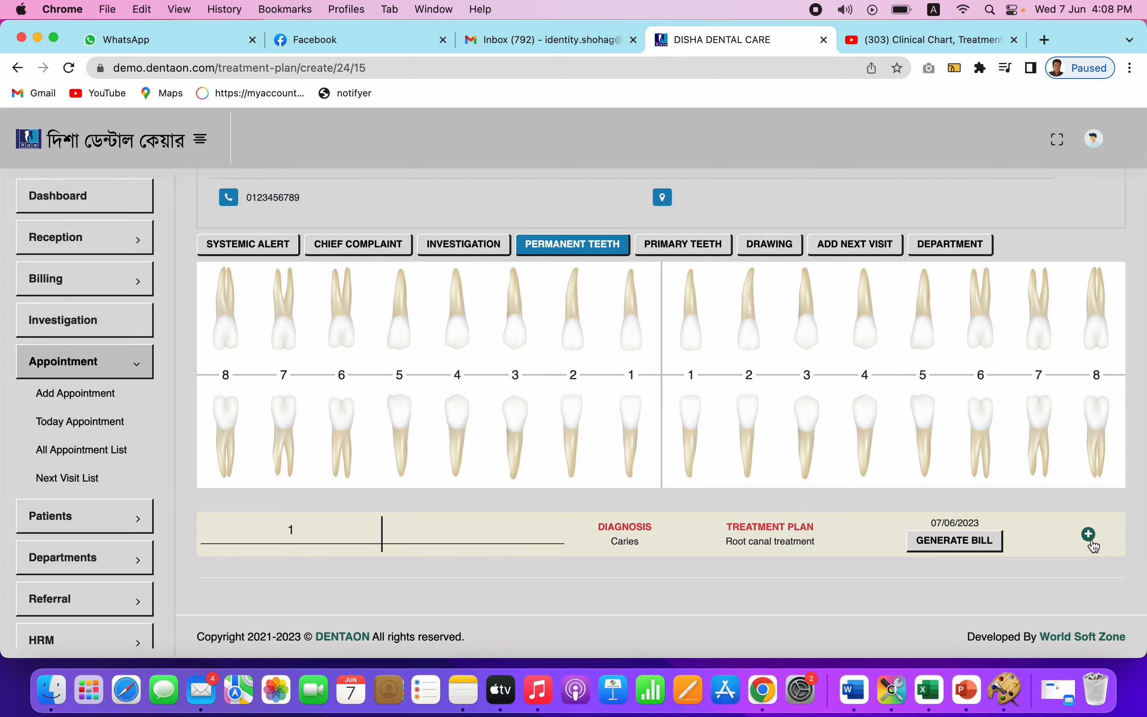
Step: Expand the tooth's Root canal treatment entry and add CROWN - I and LC to its plan
left_click(1091, 535)
scroll(837, 586, "down", 5)
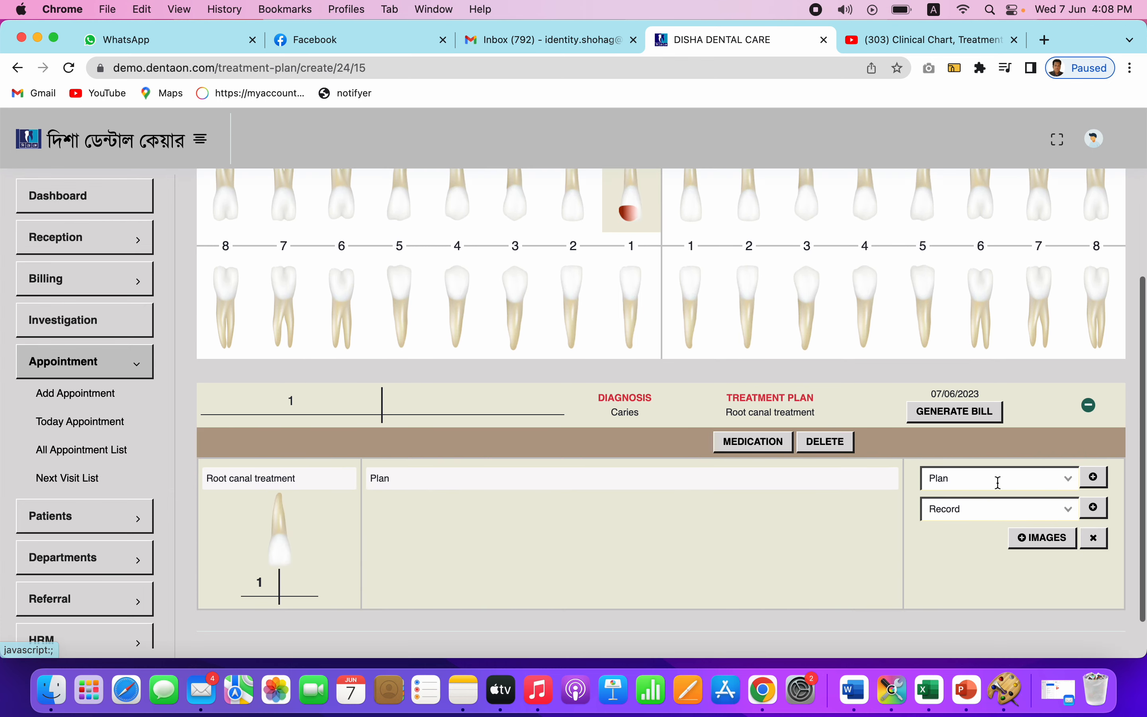
left_click(1000, 483)
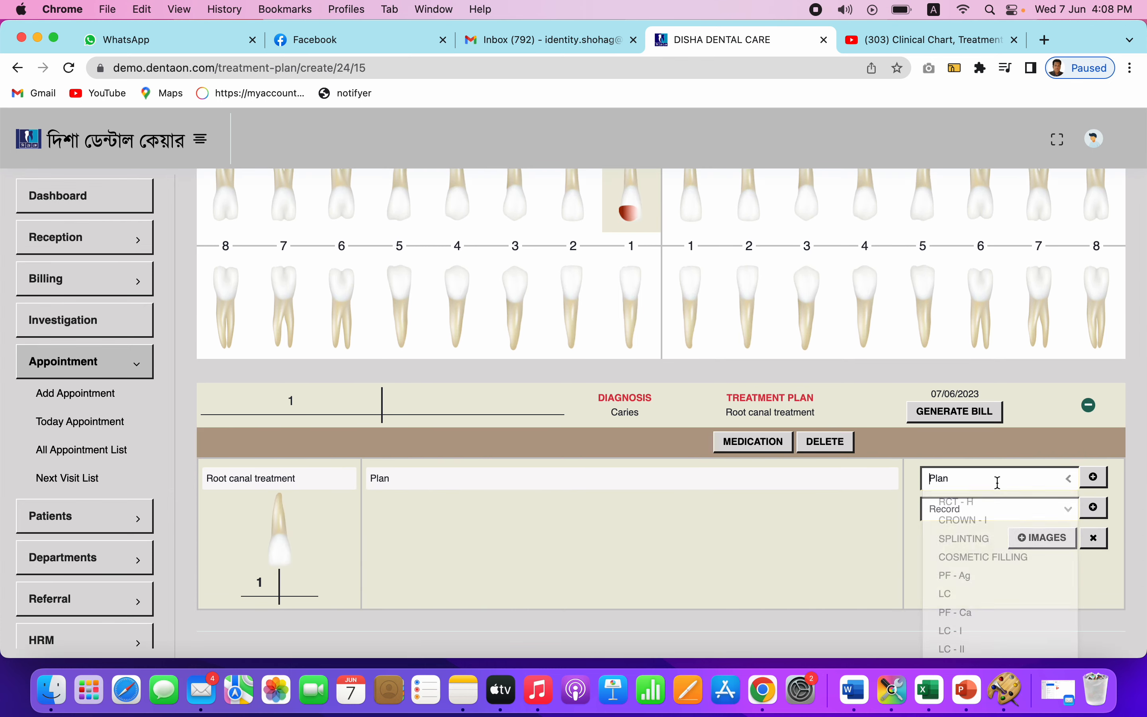
left_click(981, 528)
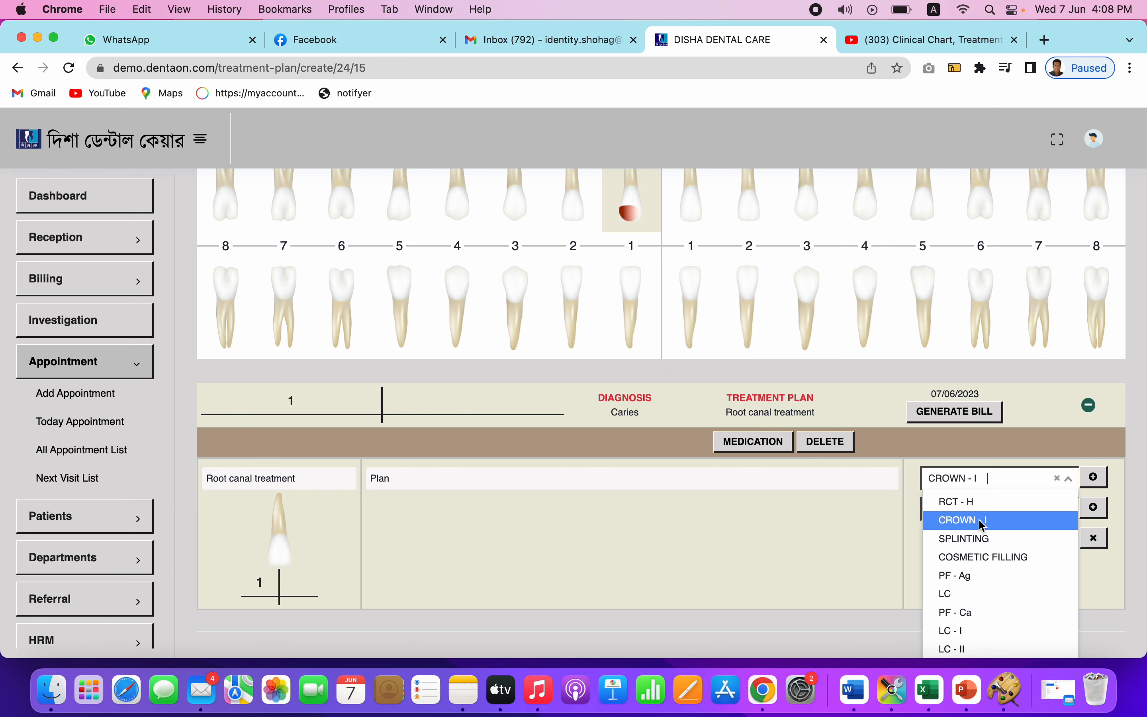
left_click(1095, 478)
left_click(1031, 485)
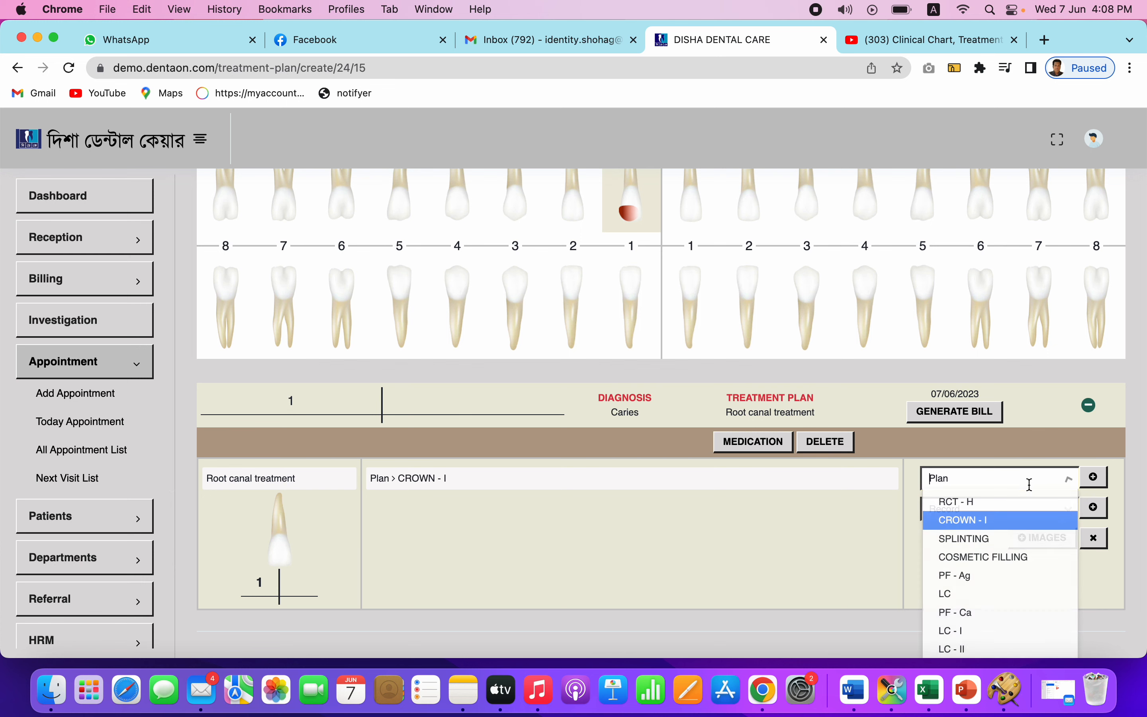
left_click(977, 598)
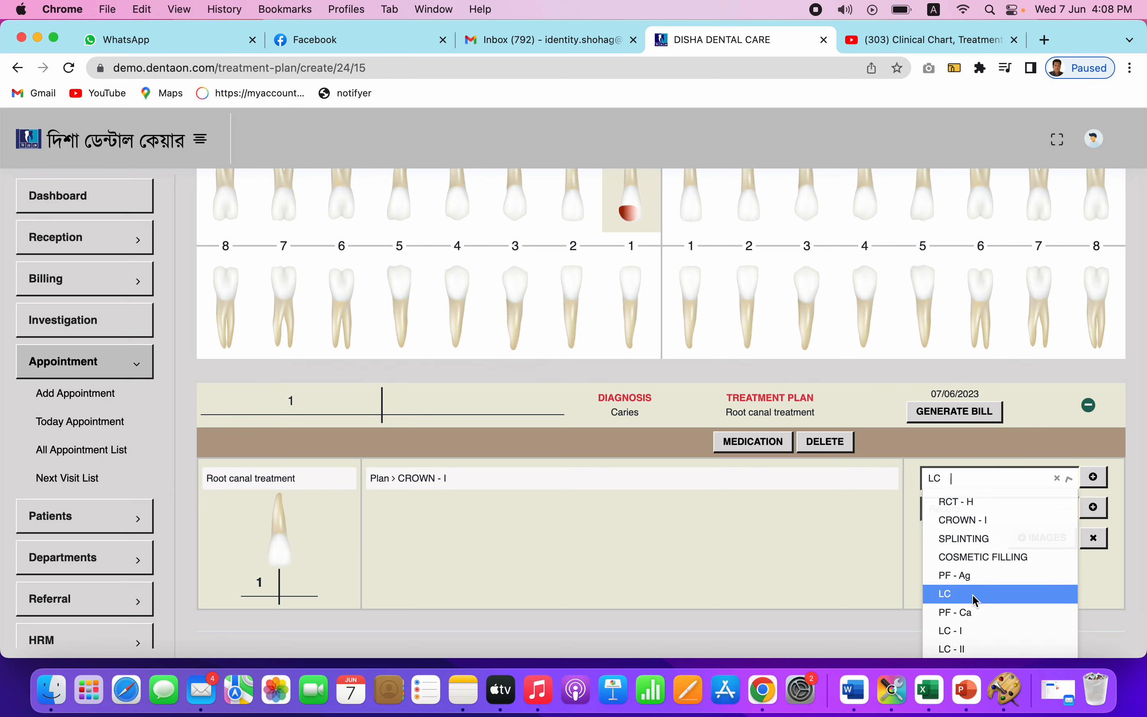
left_click(1095, 482)
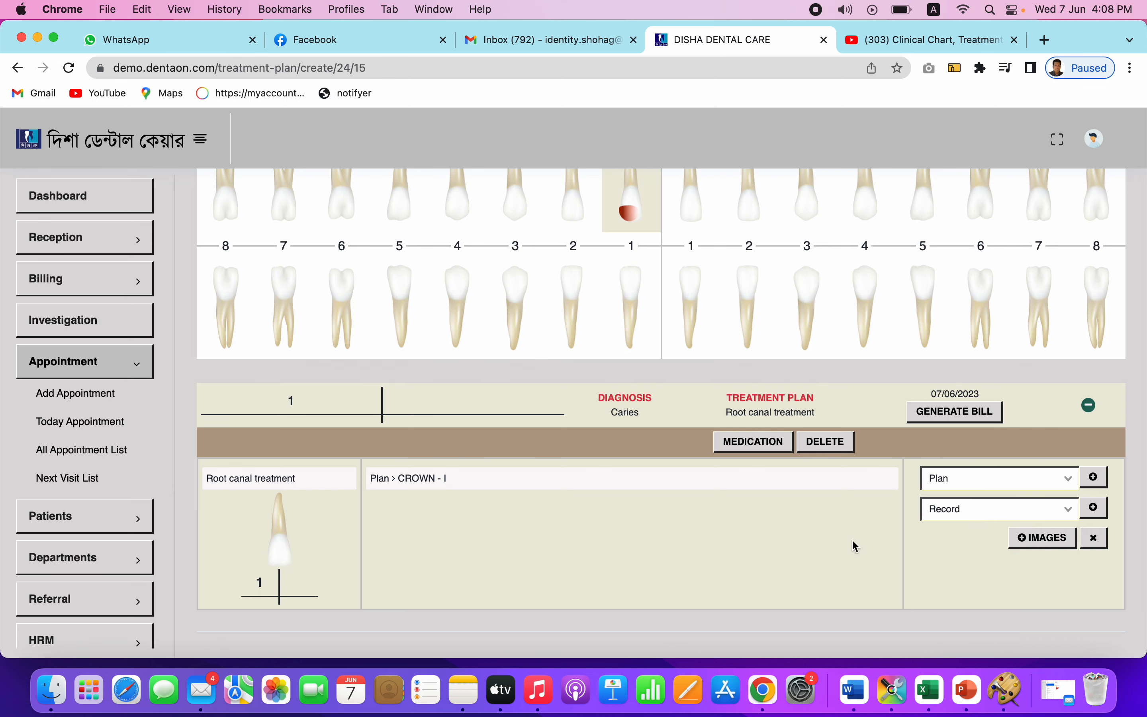
Step: Add an RCO record to the Root canal treatment entry and write "Test" in the record's note field
left_click(992, 506)
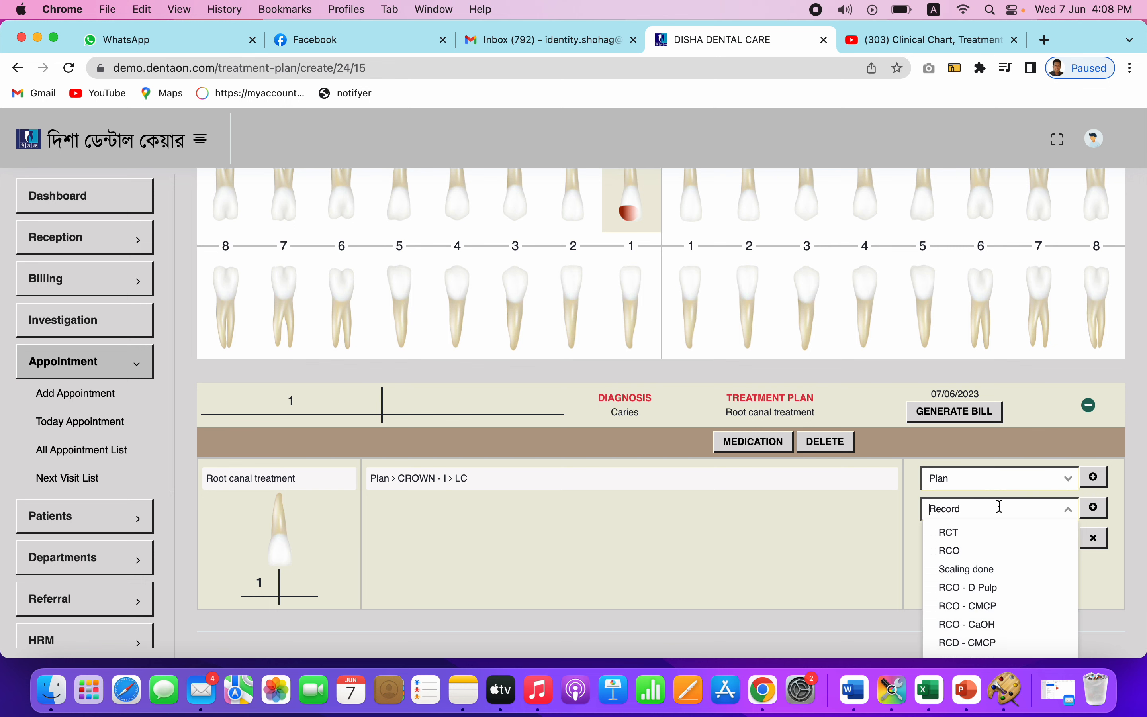
left_click(970, 551)
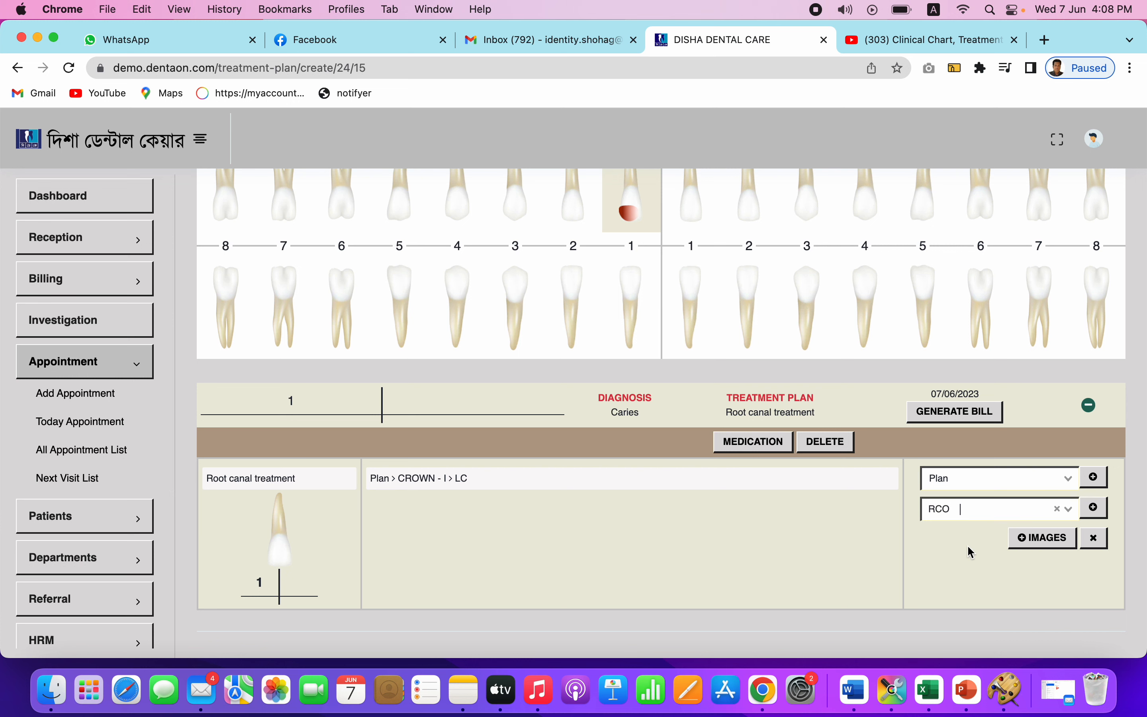
left_click(1098, 511)
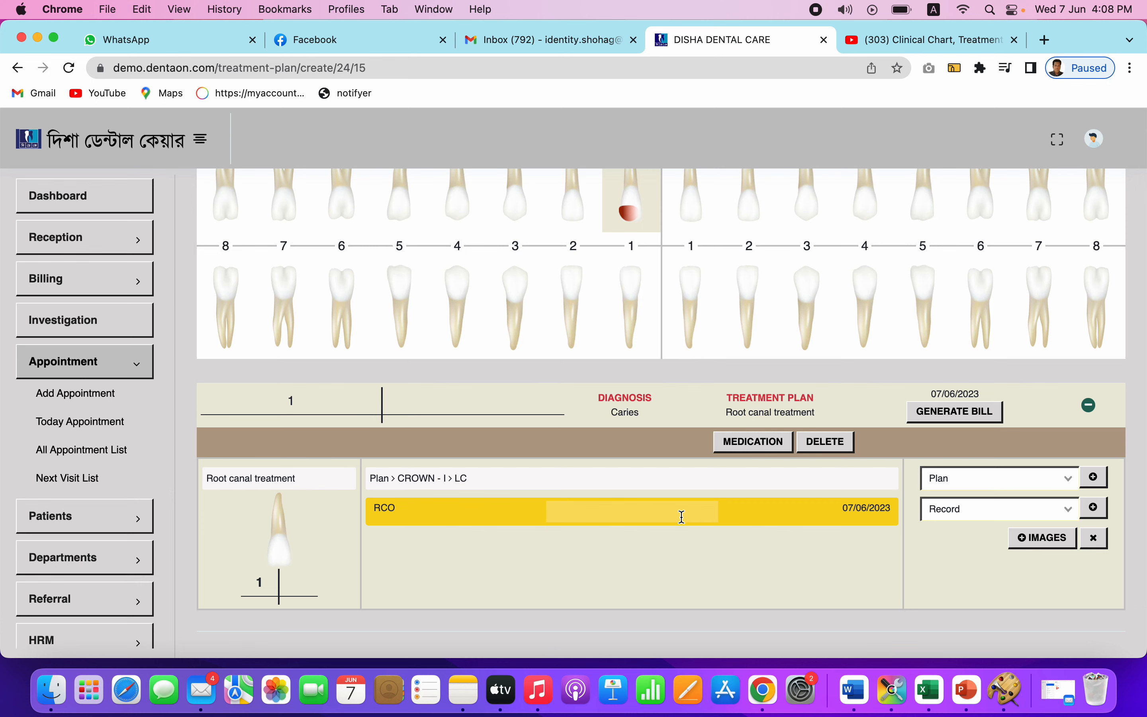
scroll(682, 517, "up", 3)
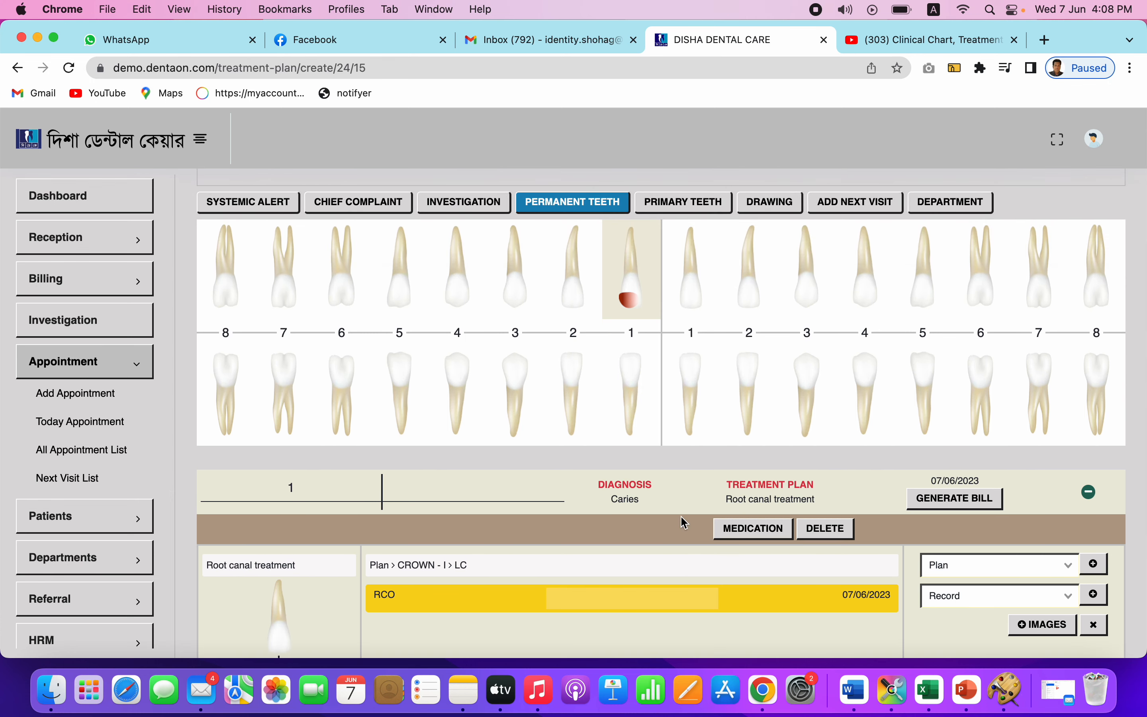
scroll(702, 581, "down", 2)
scroll(701, 582, "up", 5)
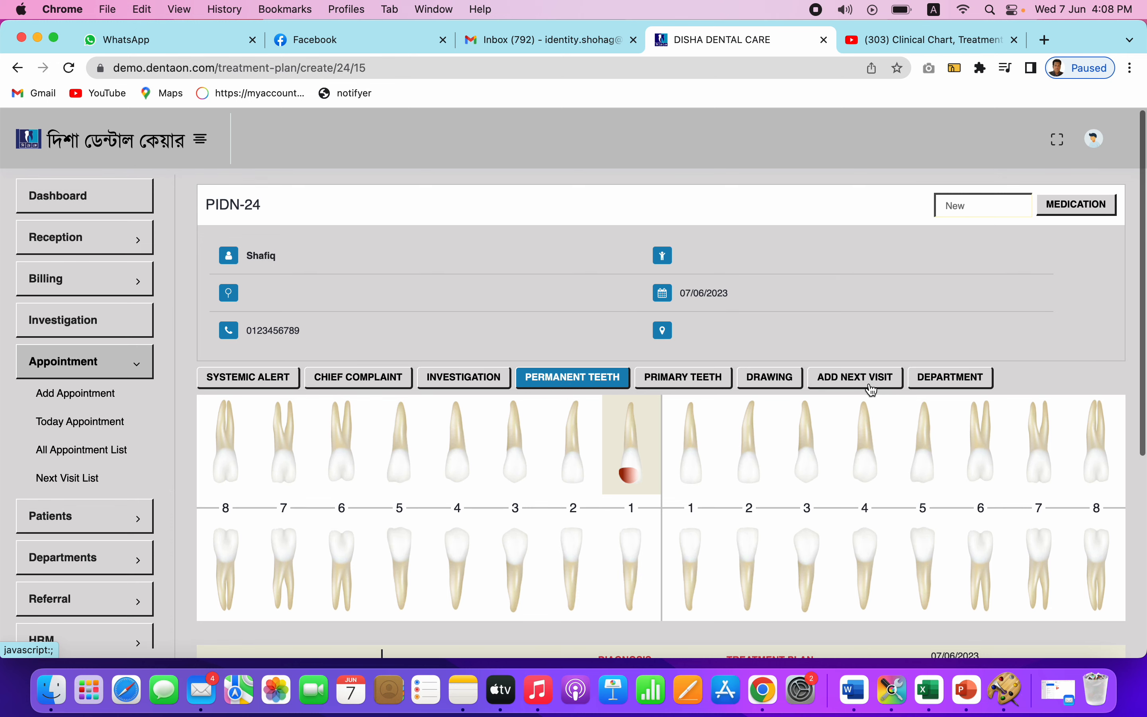
scroll(873, 390, "down", 3)
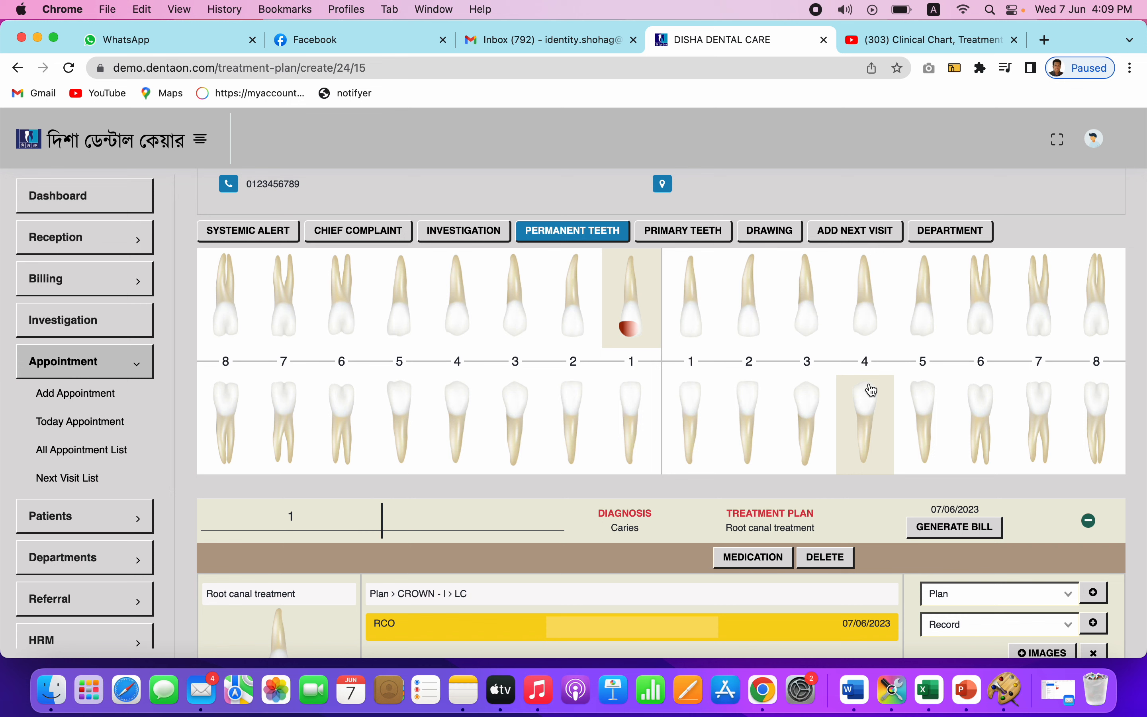
left_click(611, 627)
type("Test")
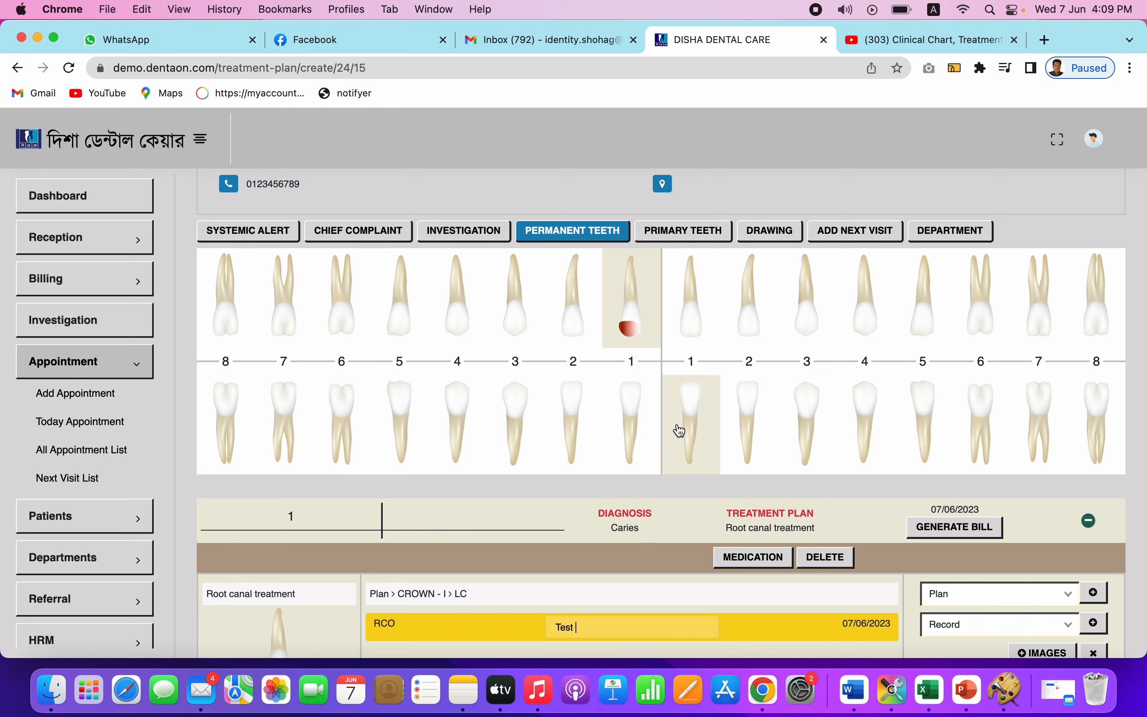
scroll(616, 566, "down", 3)
scroll(616, 565, "down", 2)
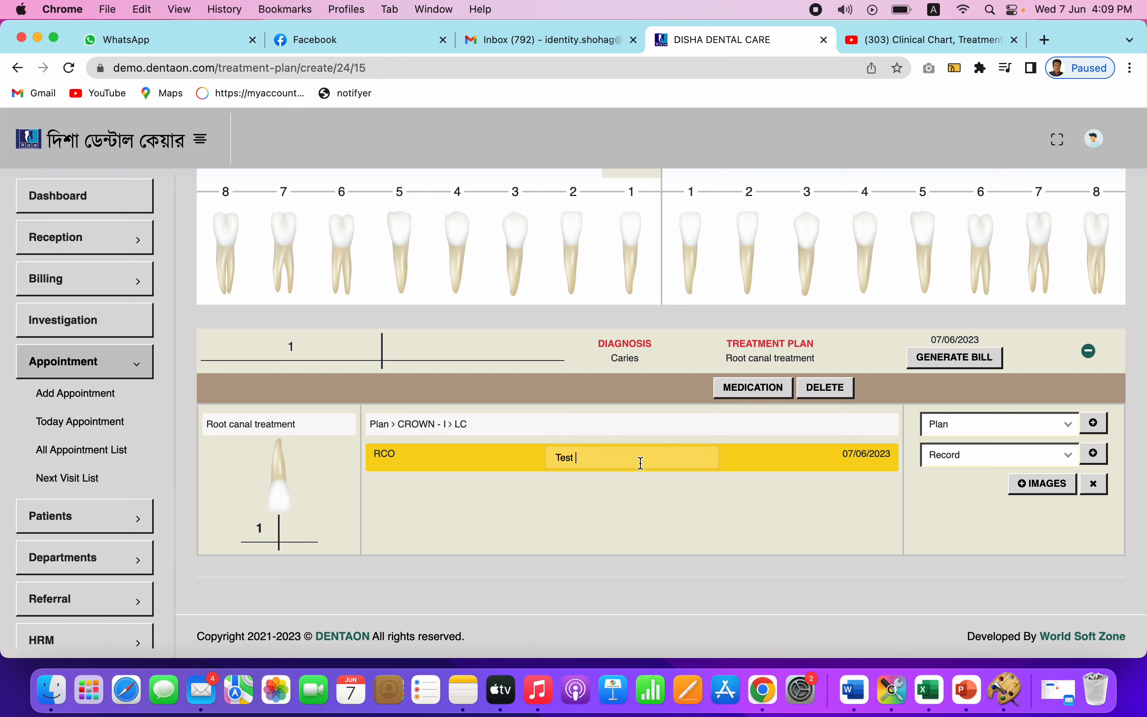
Step: Set the patient's work status to Processing
scroll(872, 327, "up", 7)
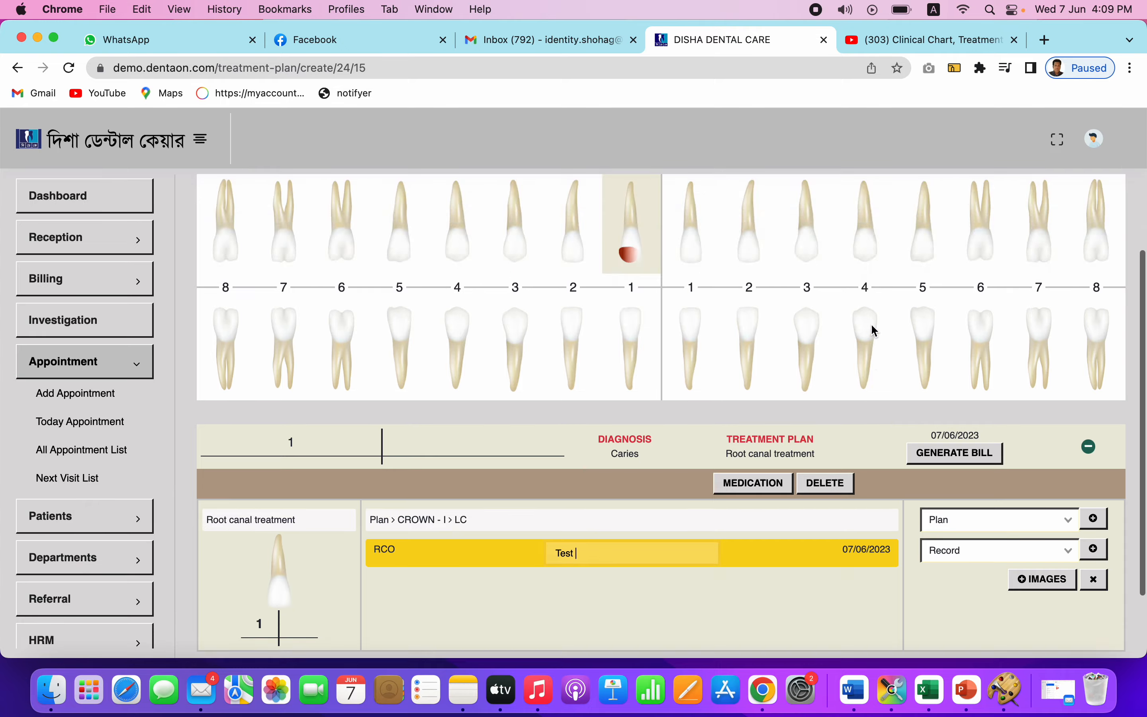
left_click(1006, 209)
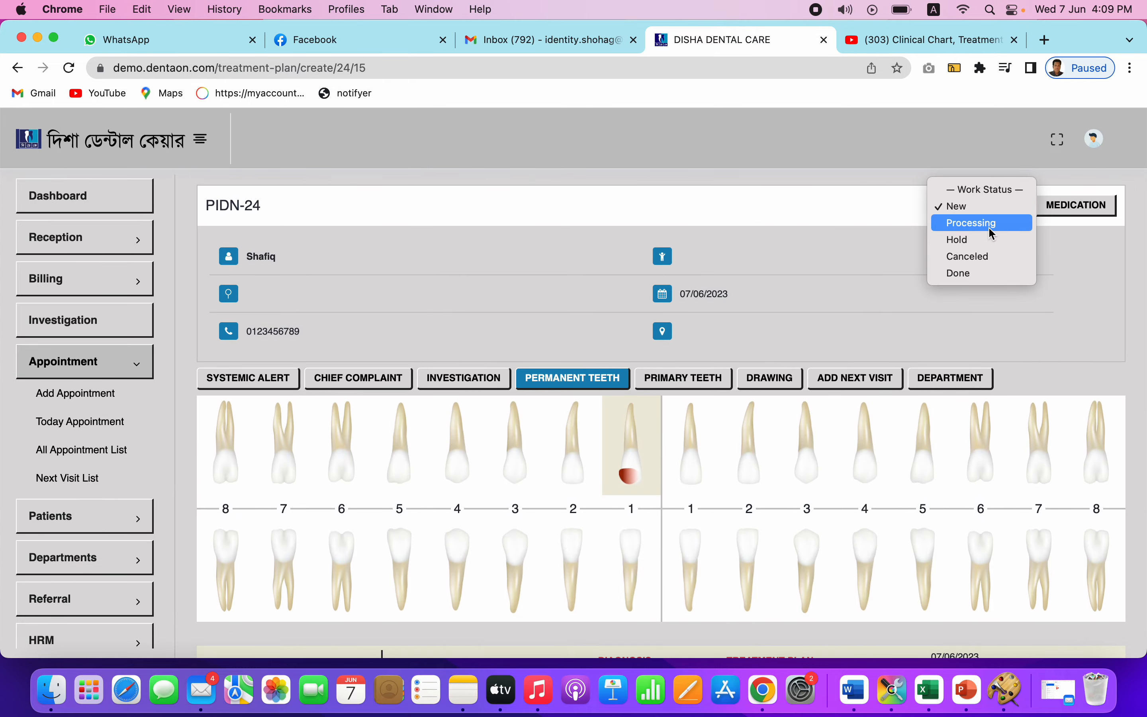
left_click(987, 227)
left_click(713, 161)
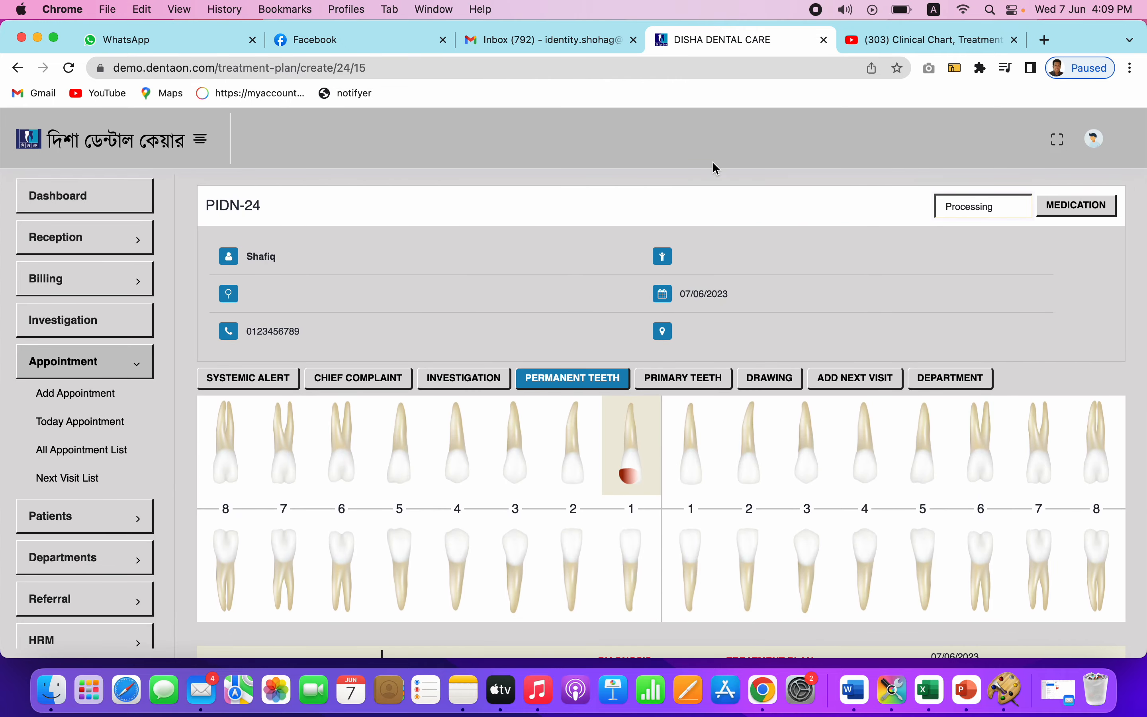
left_click(991, 209)
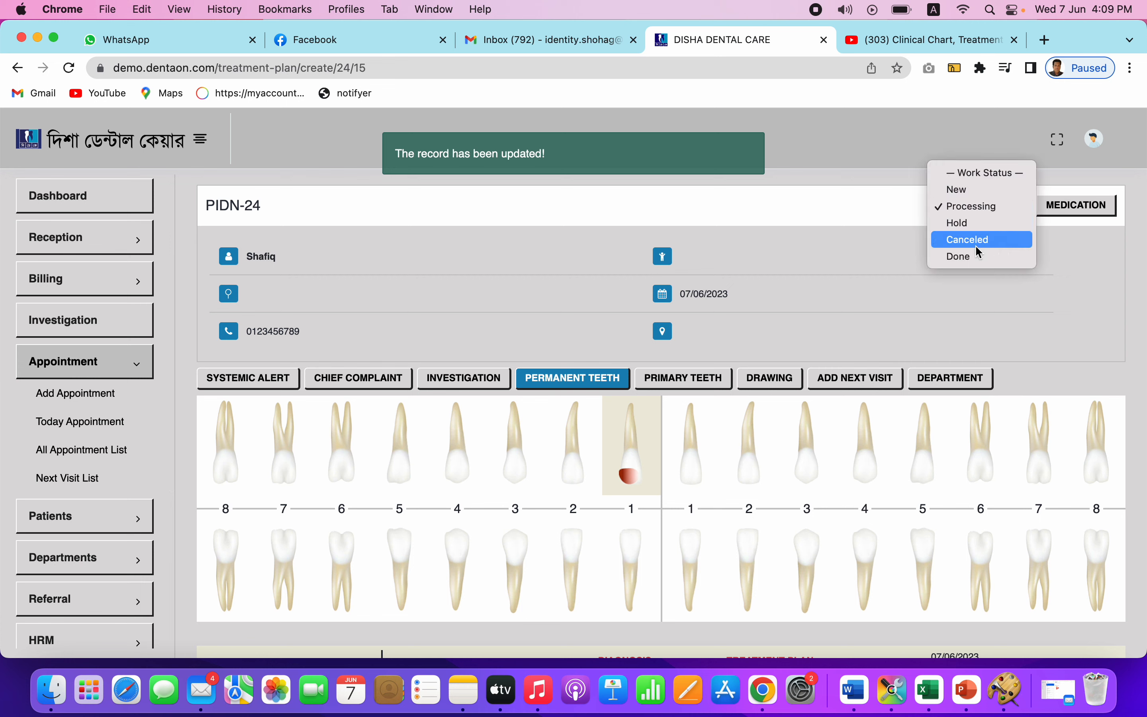
left_click(875, 295)
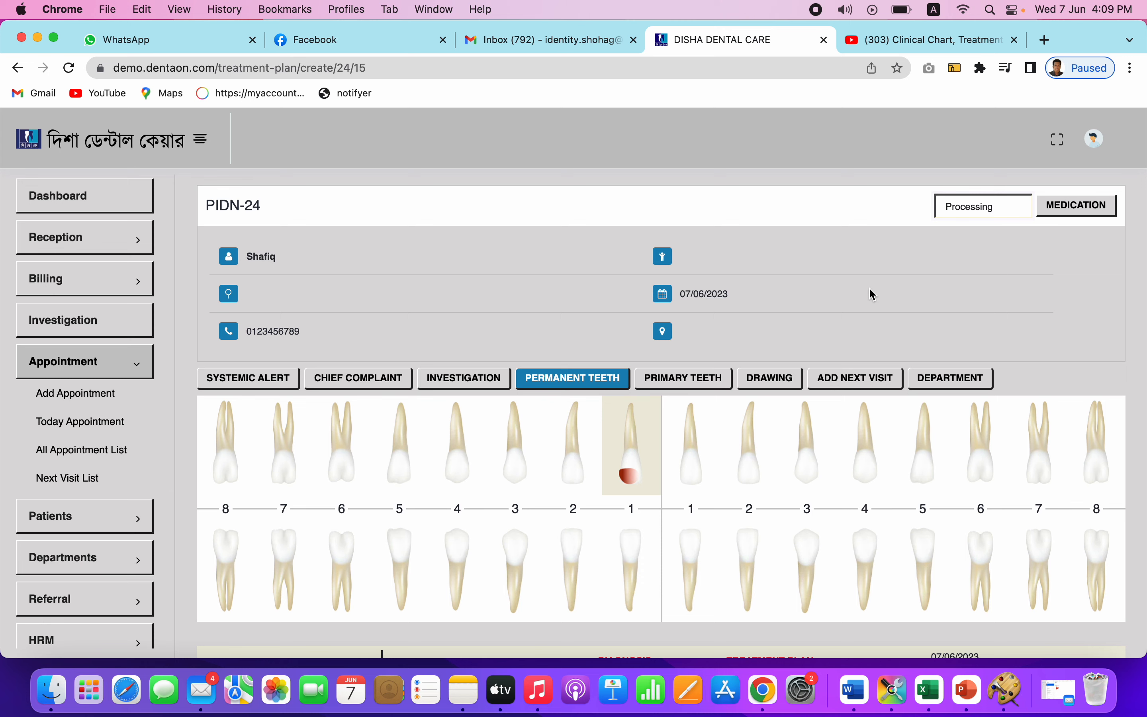
Step: Open the medication page from the Root canal treatment entry and delete the 1stCef capsule from the prescription
scroll(874, 295, "down", 6)
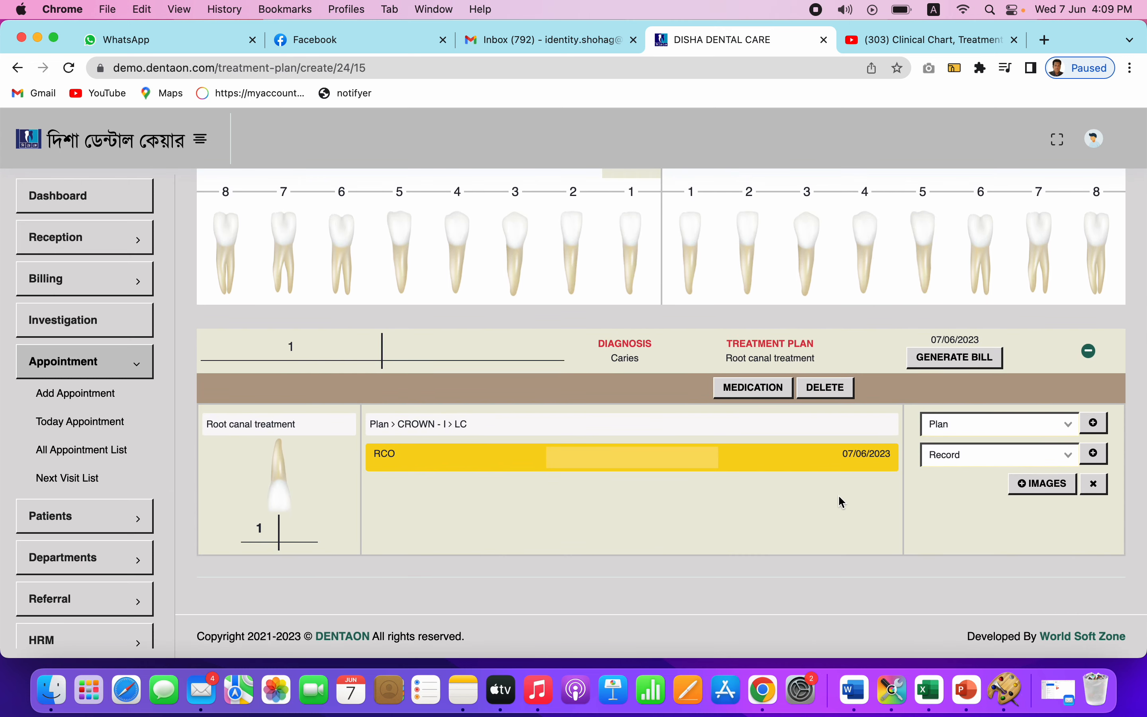
scroll(838, 495, "up", 5)
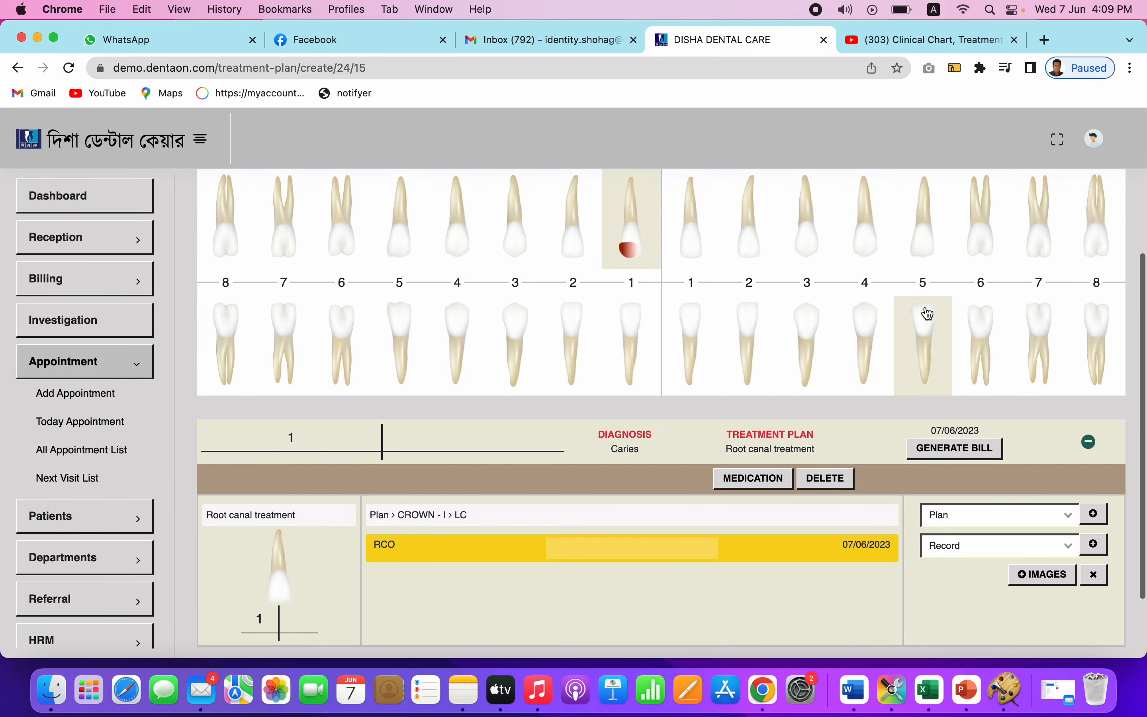
scroll(926, 312, "up", 2)
scroll(926, 313, "down", 7)
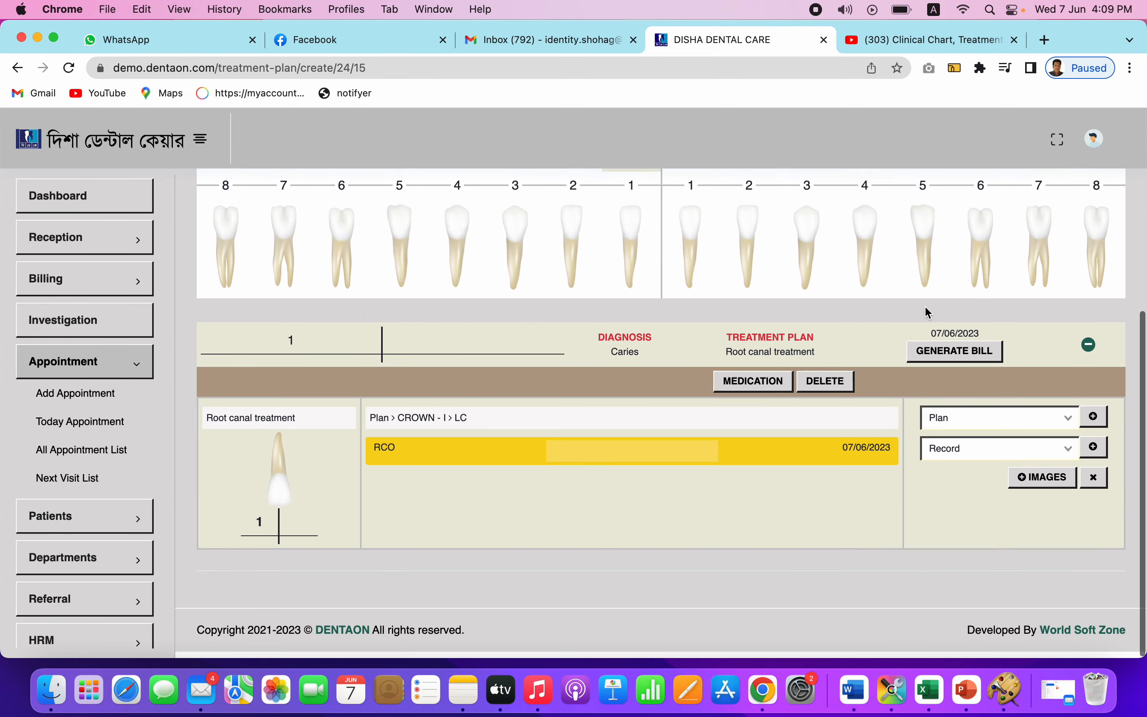
left_click(752, 395)
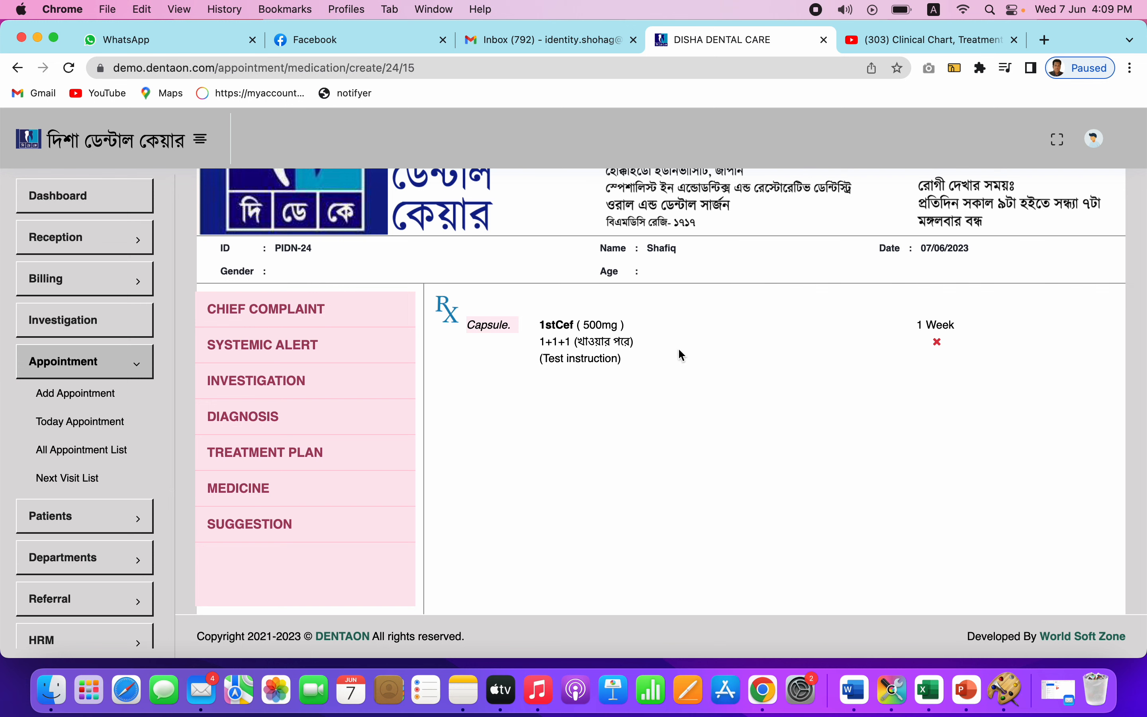
left_click(939, 343)
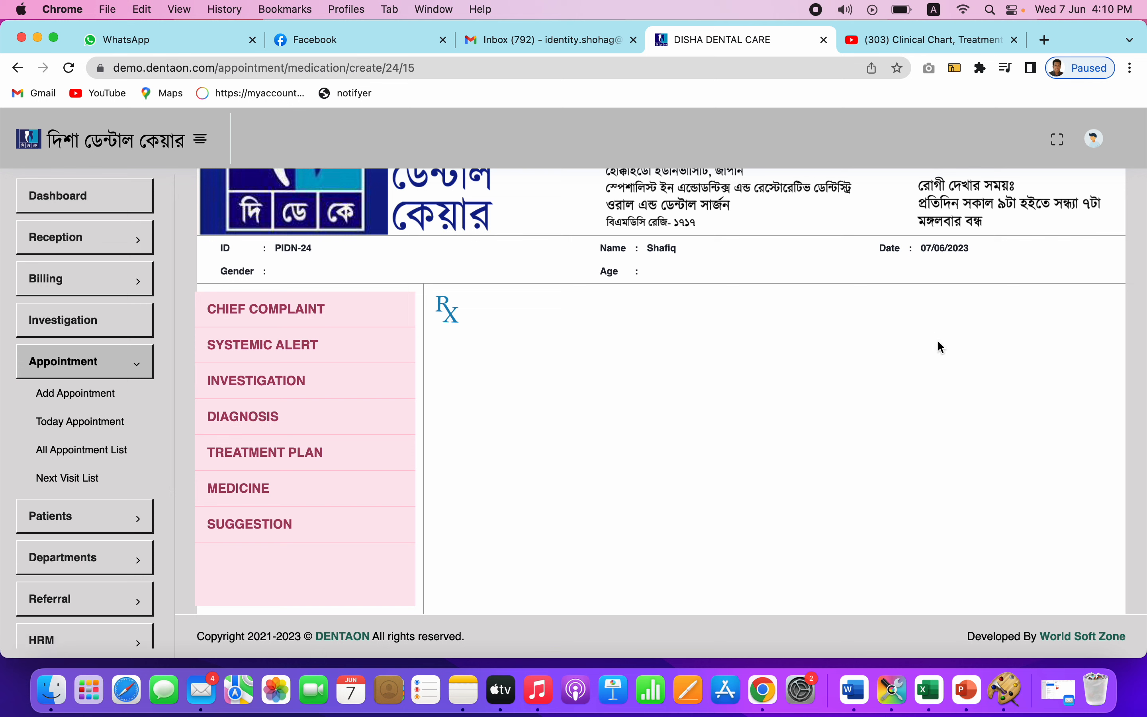
Step: Search the prescription's medicines for "q" and choose the AMIQUIN tablet
left_click(289, 496)
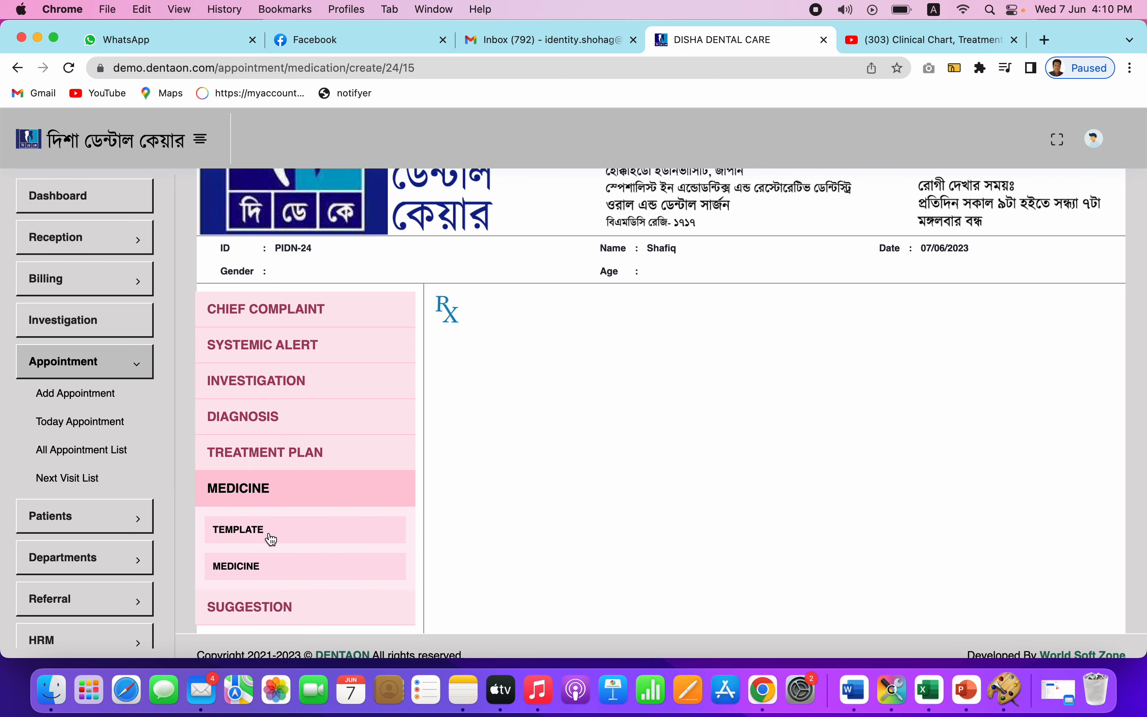
left_click(255, 578)
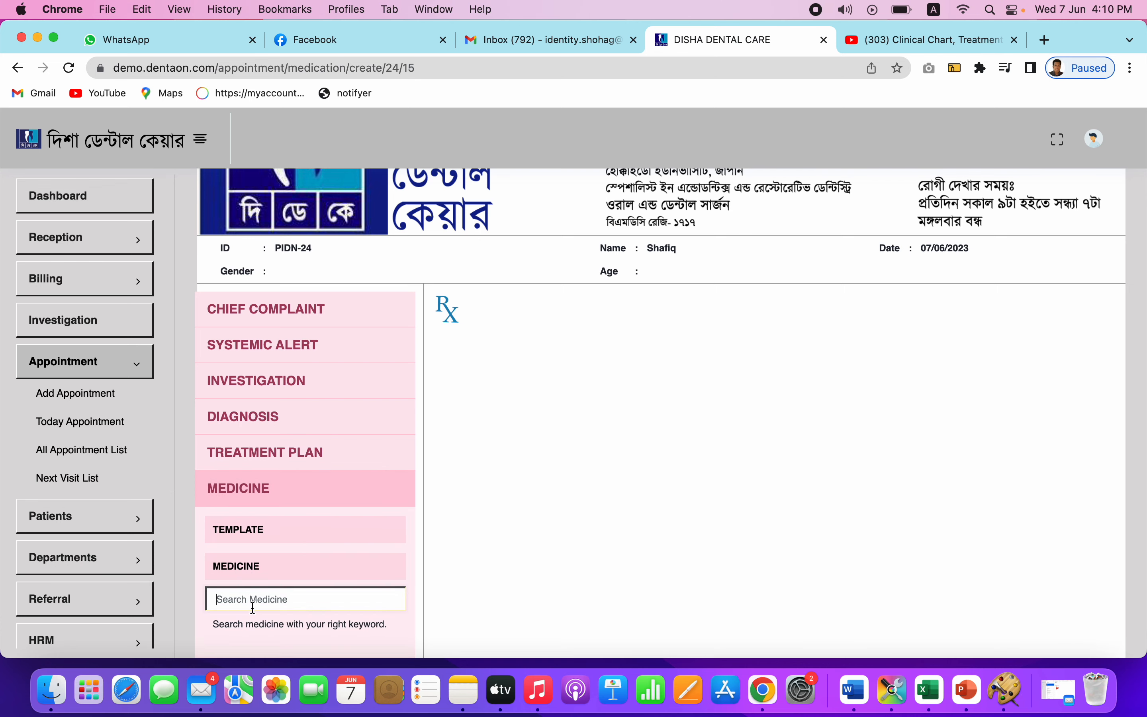
type("q")
scroll(255, 578, "down", 5)
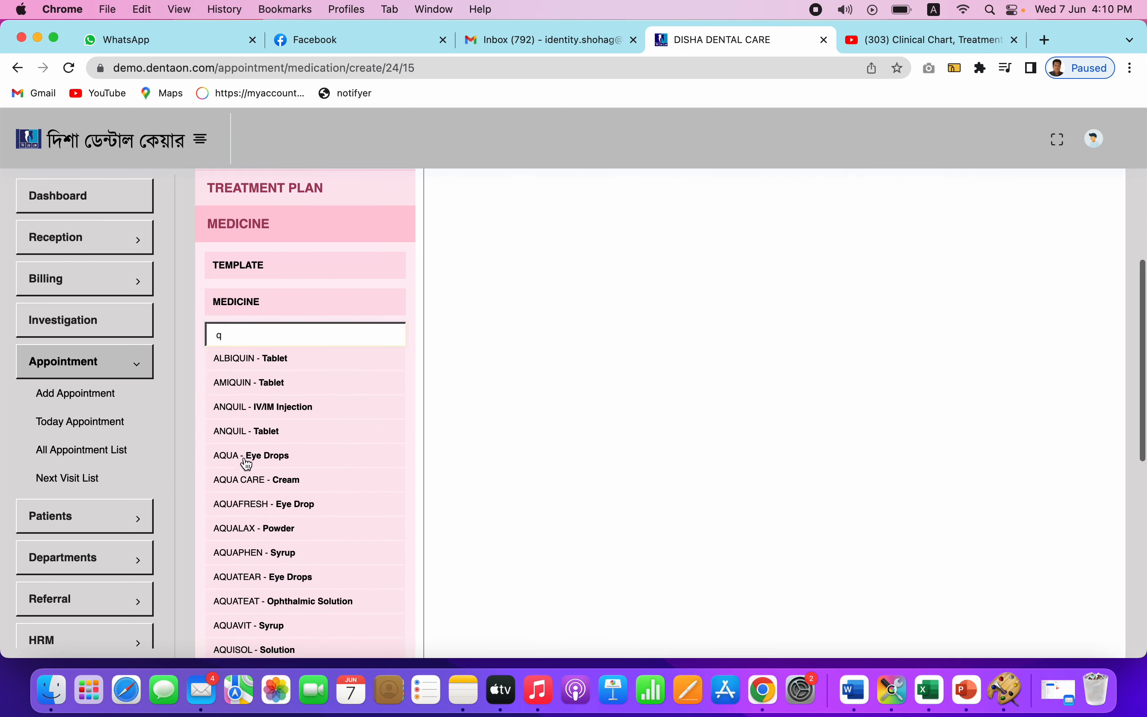
left_click(261, 385)
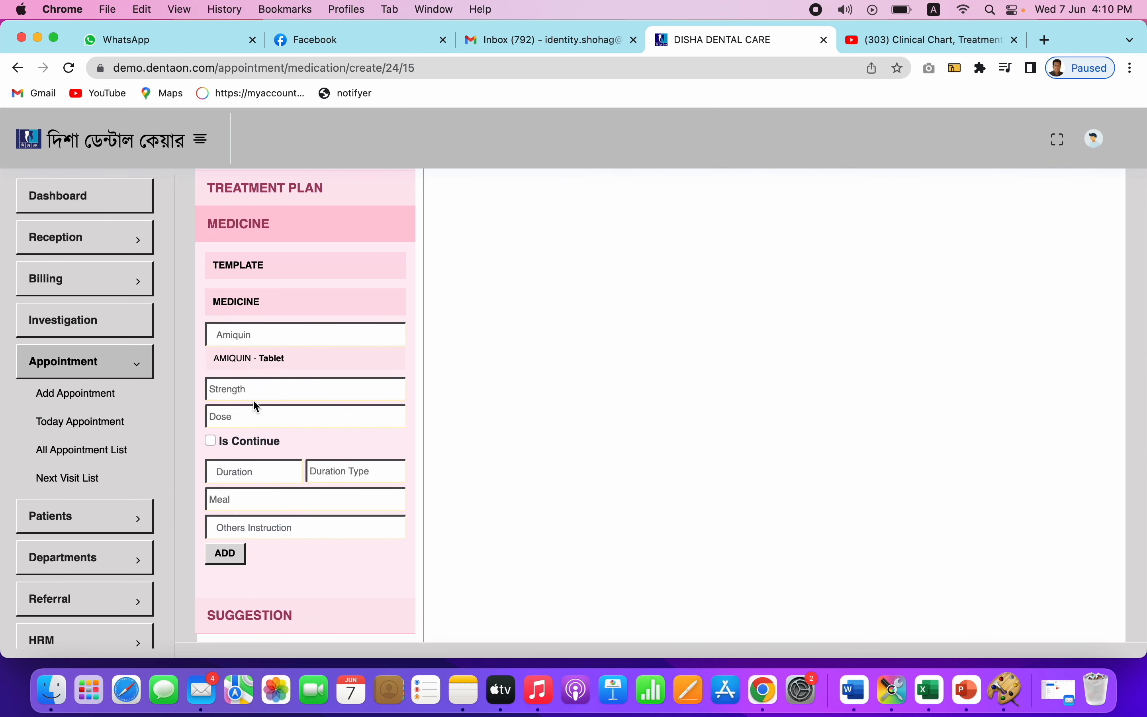
Step: Add Amiquin to the prescription with strength 400mg, dose 1+0+0, duration 1 Week and meal option খাওয়ার মাঝে
left_click(267, 384)
left_click(262, 403)
left_click(257, 417)
left_click(247, 469)
left_click(241, 478)
type("1")
left_click(319, 469)
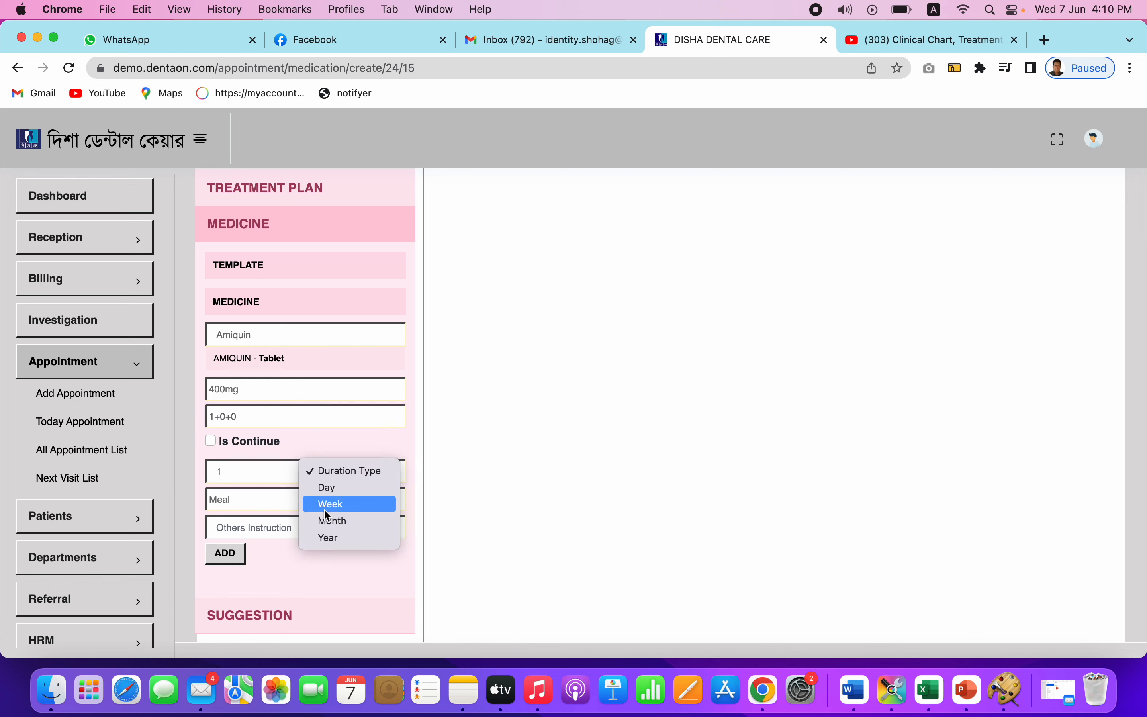
left_click(325, 511)
left_click(300, 506)
left_click(280, 555)
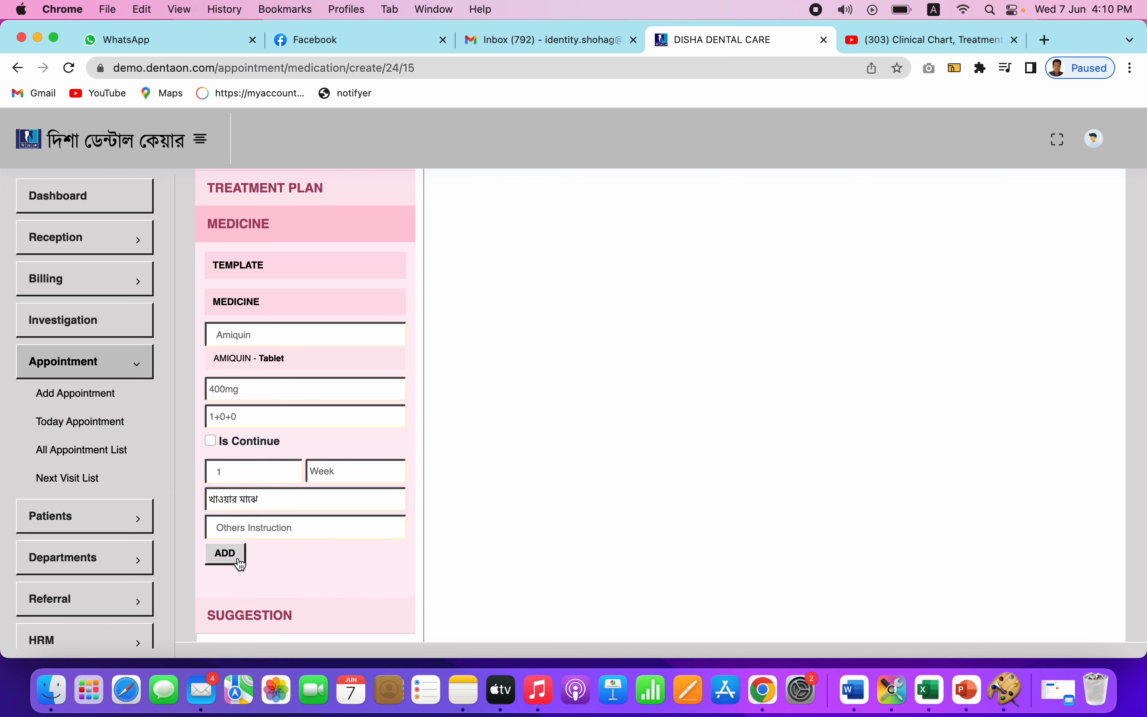
left_click(239, 560)
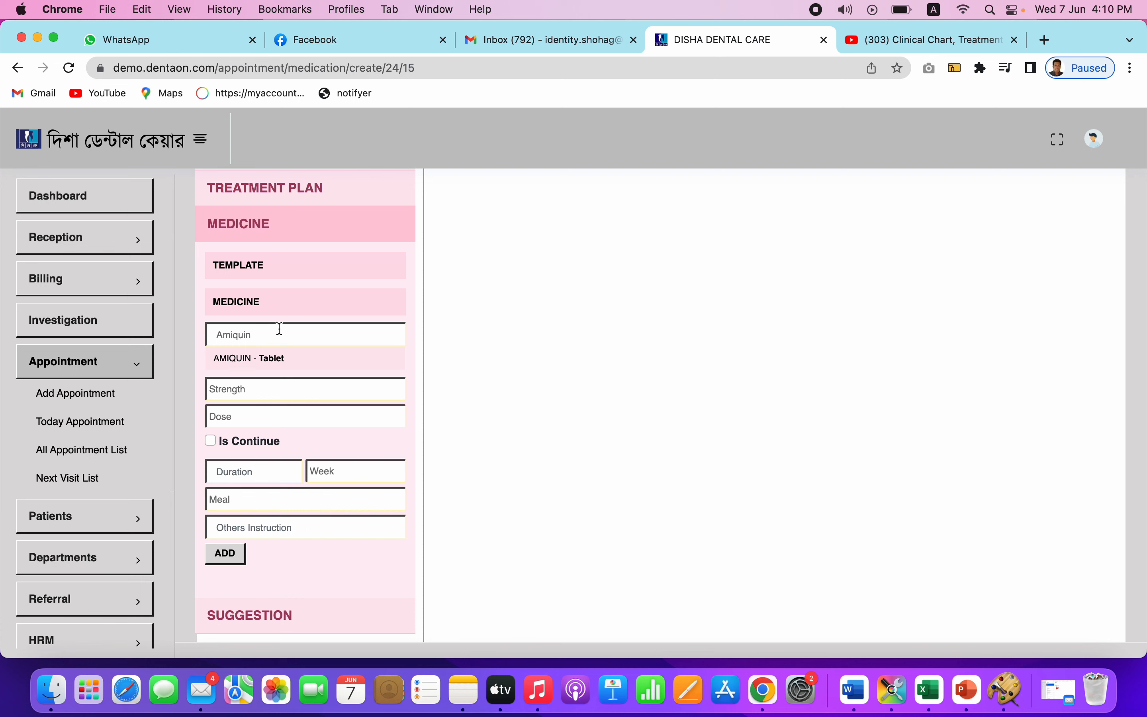
Step: Check the Amiquin entry on the prescription and return to the patient's treatment plan page
scroll(593, 303, "up", 10)
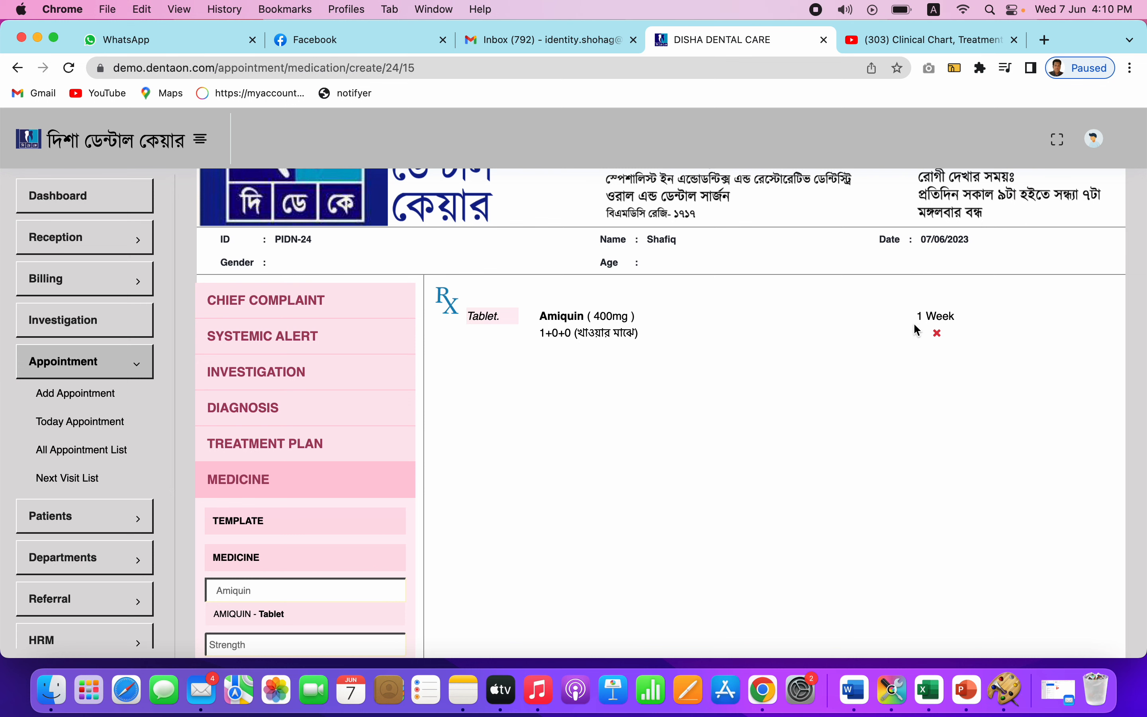
scroll(891, 351, "down", 6)
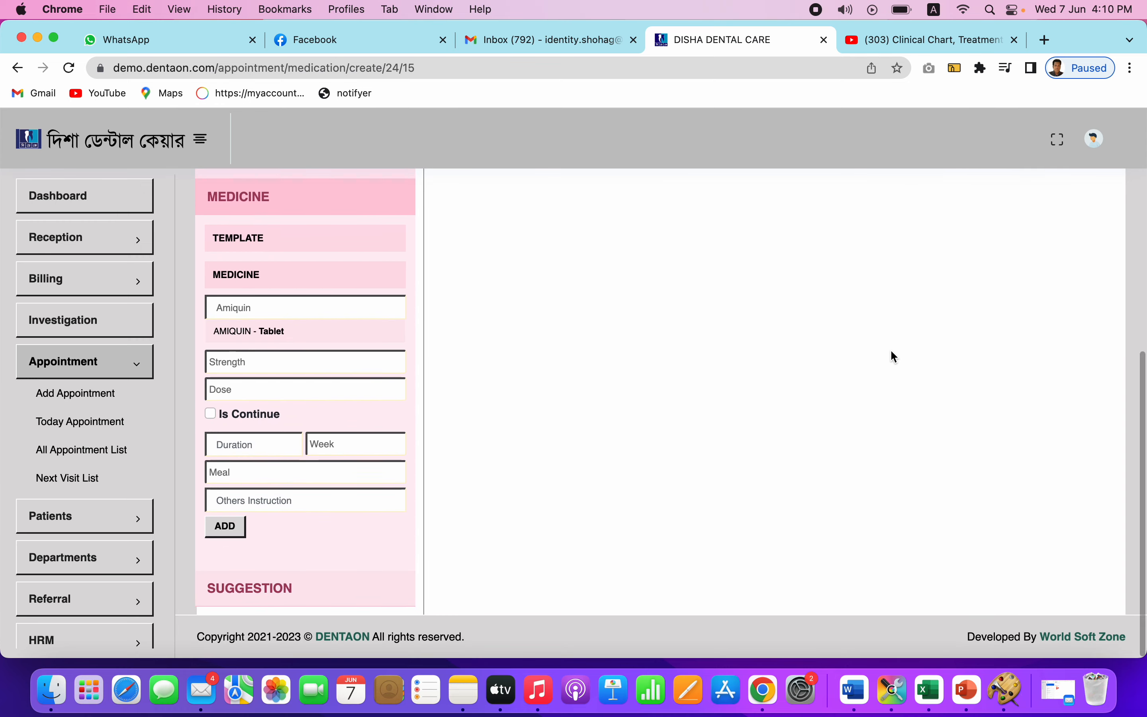
scroll(853, 346, "up", 6)
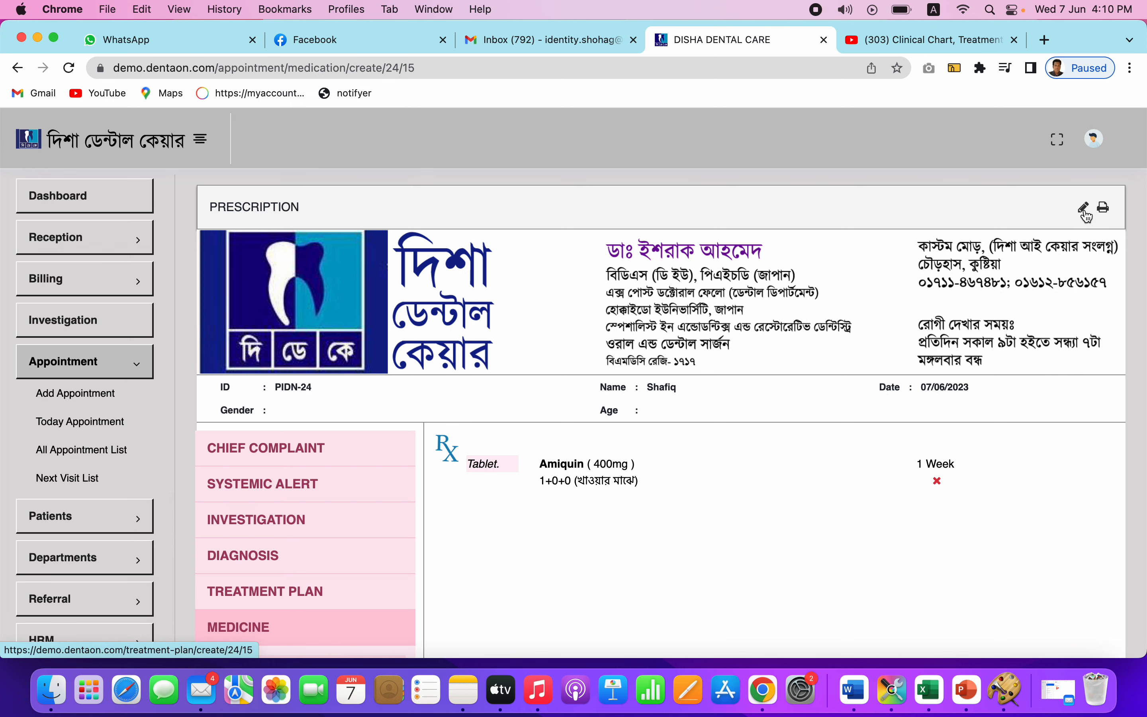
left_click(1087, 214)
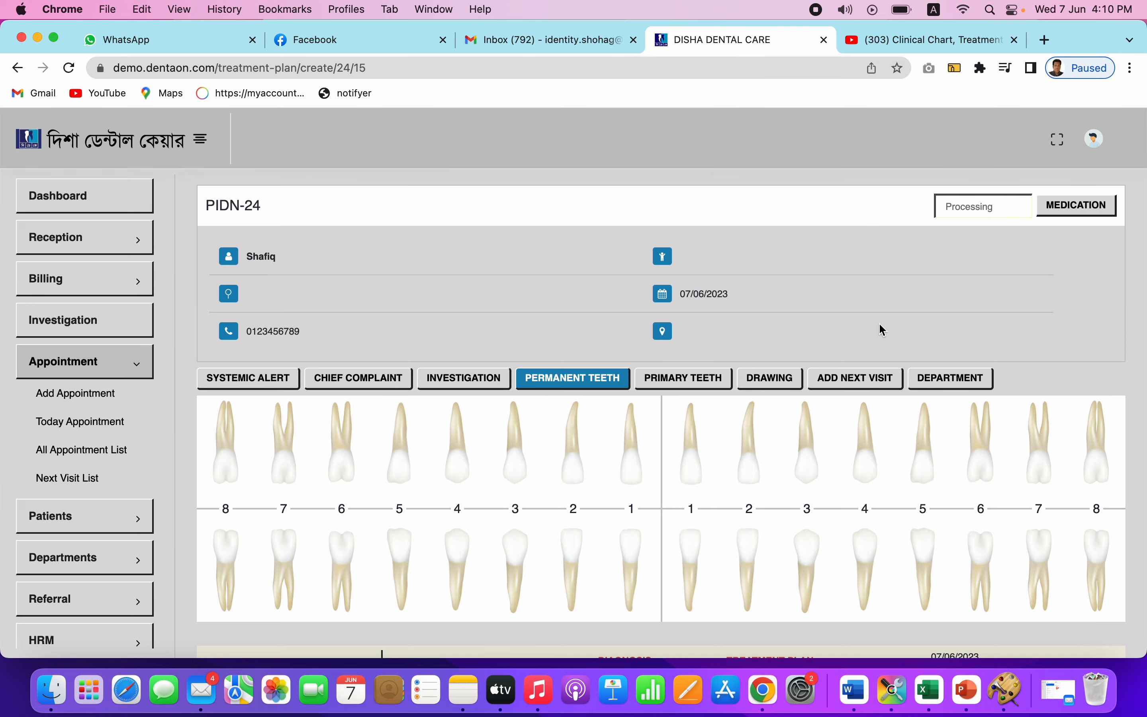
Step: Open the patient's medication page and review the chief complaints recorded on the prescription
left_click(1073, 209)
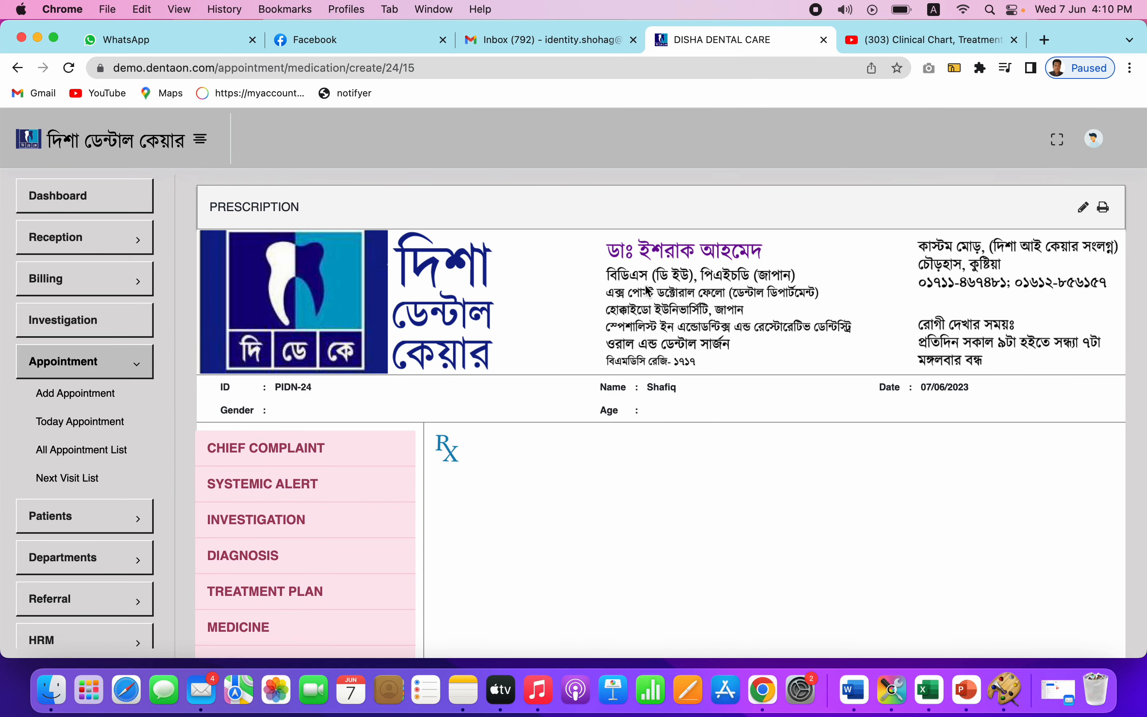
scroll(453, 481, "down", 3)
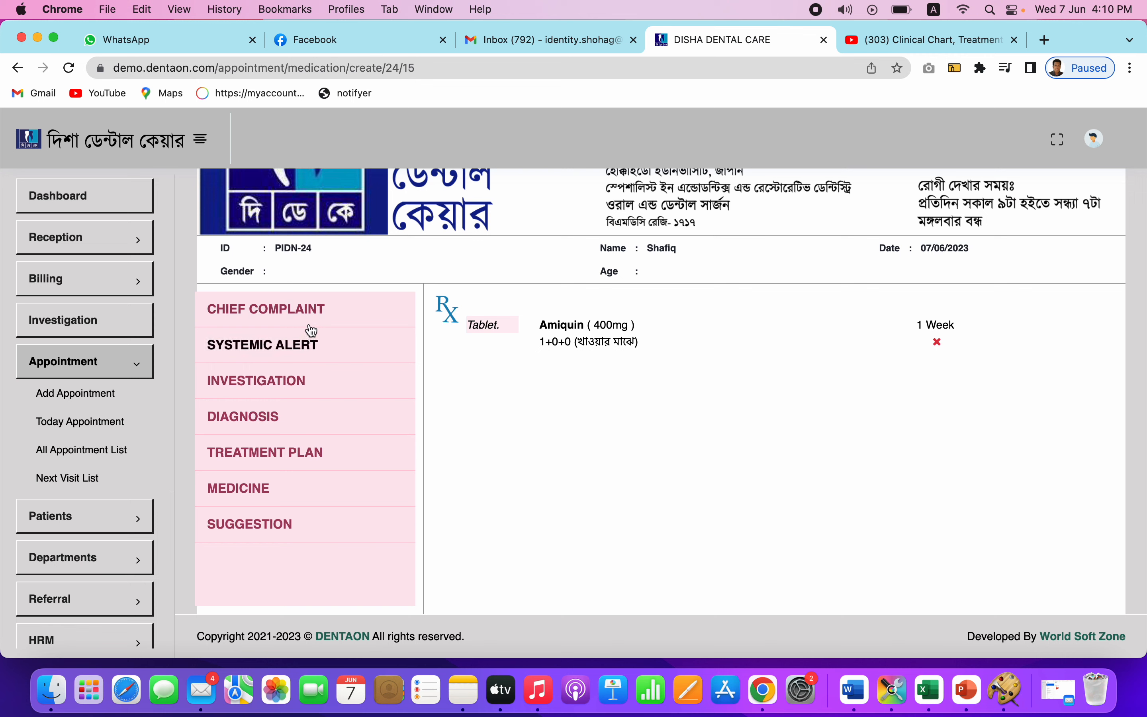
left_click(319, 315)
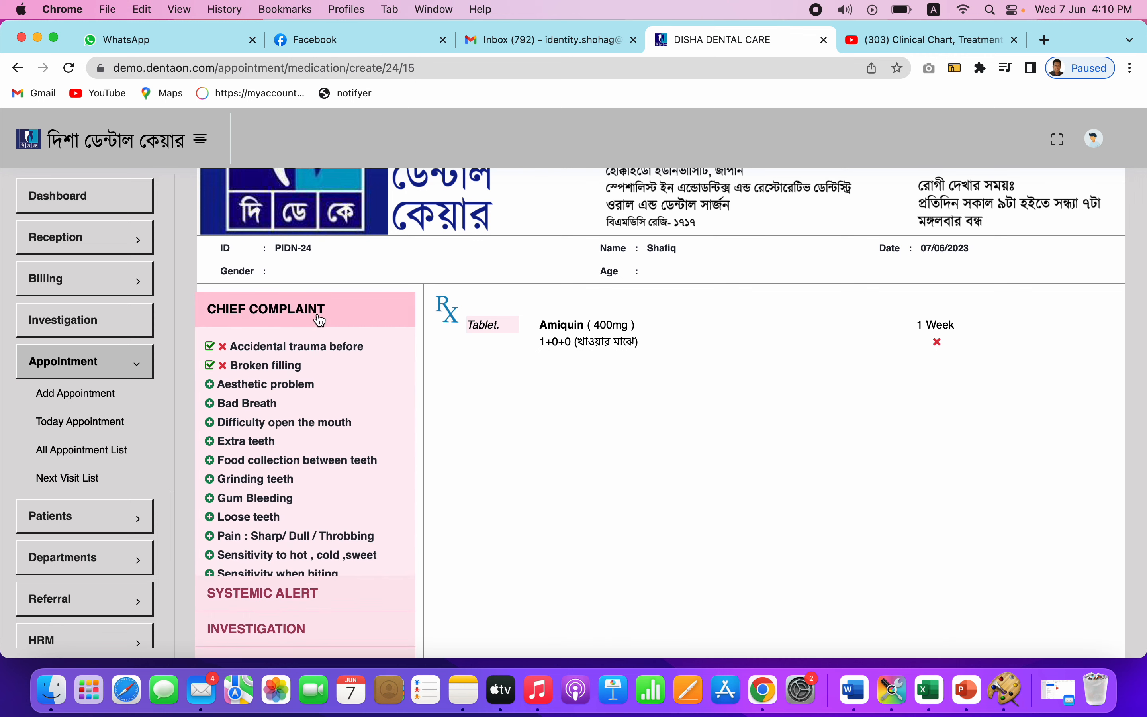
left_click(340, 324)
Step: Remove Asthma and Jaundice from the patient's selected systemic alerts and collapse the list
left_click(303, 351)
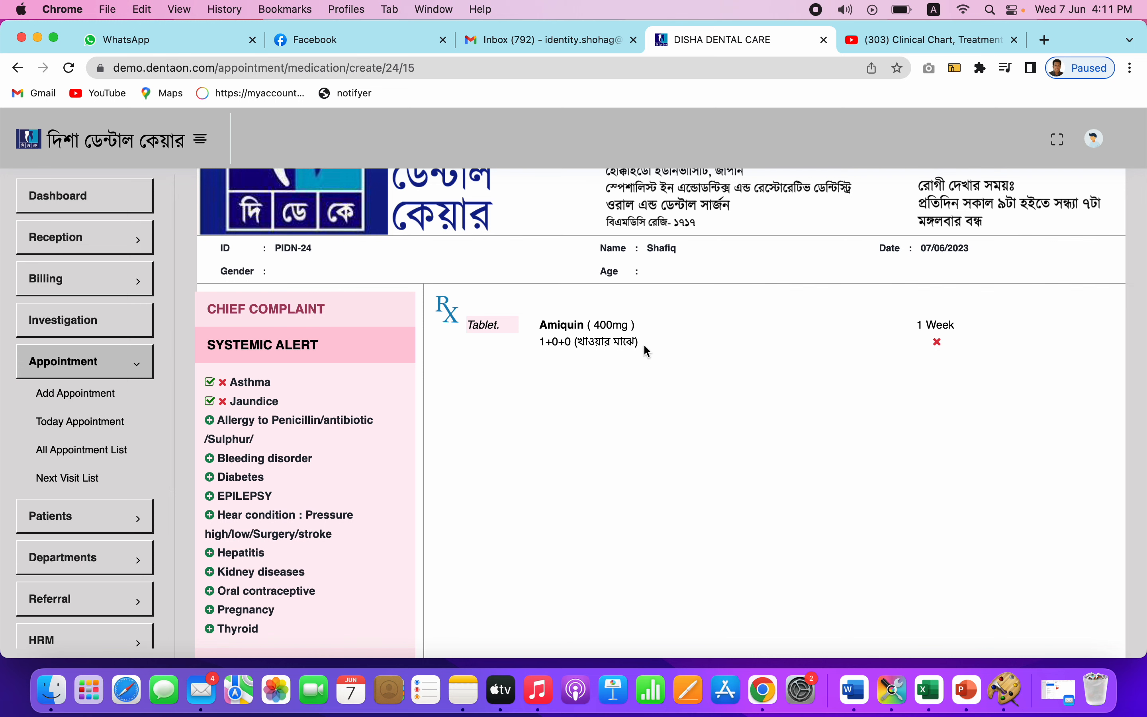
left_click(224, 387)
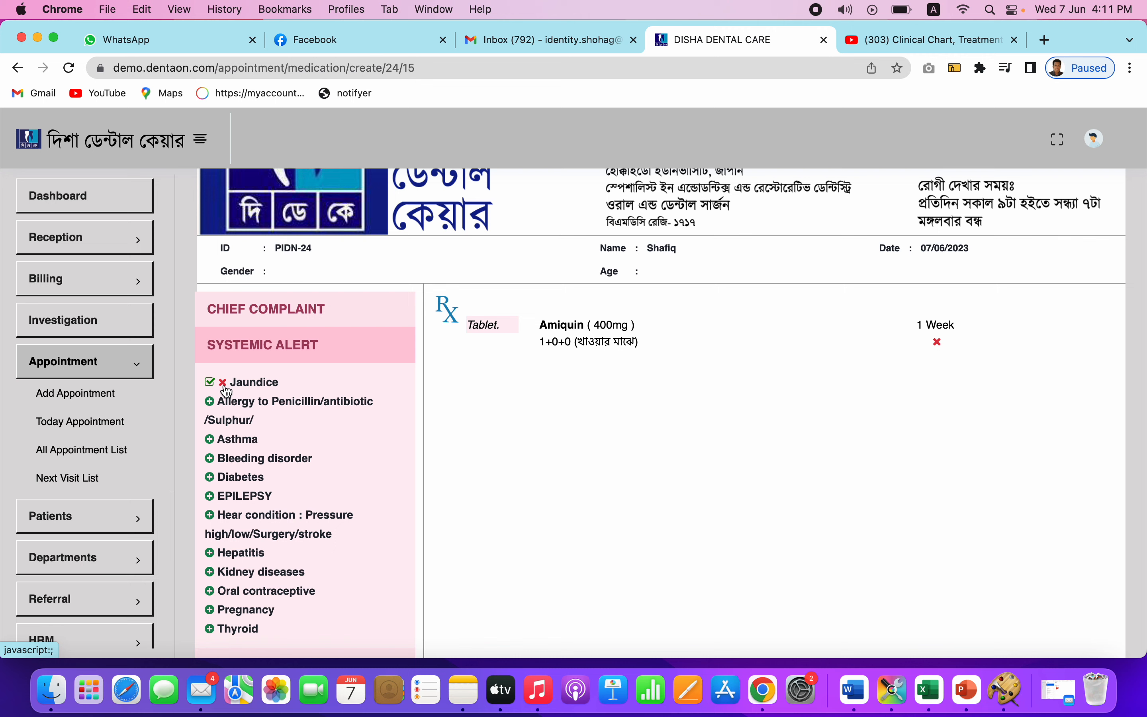
left_click(224, 386)
left_click(305, 348)
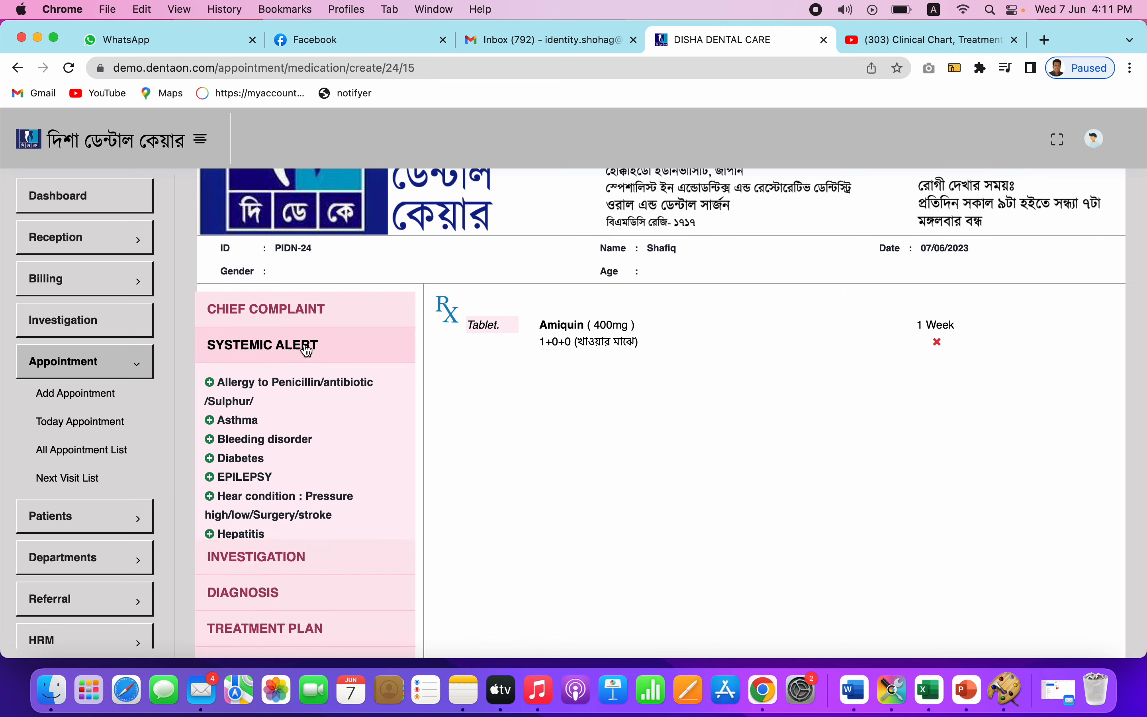
left_click(307, 349)
Step: Remove Accidental trauma before from the patient's selected chief complaints and collapse the list
left_click(327, 309)
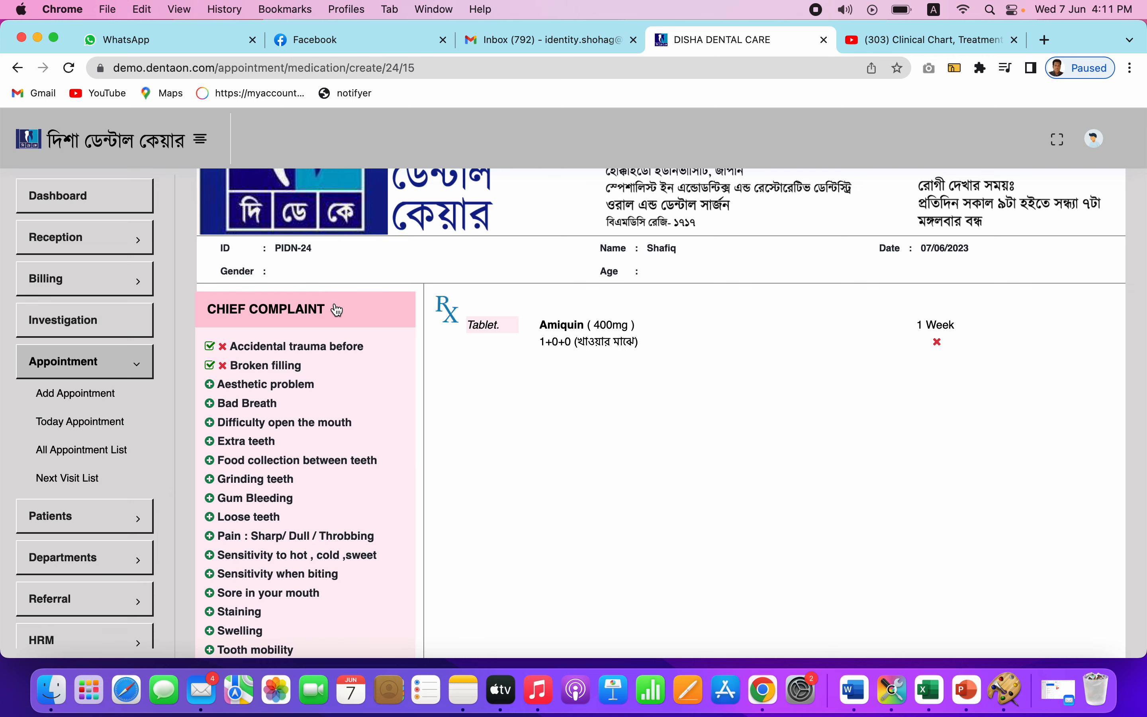
left_click(223, 349)
left_click(290, 318)
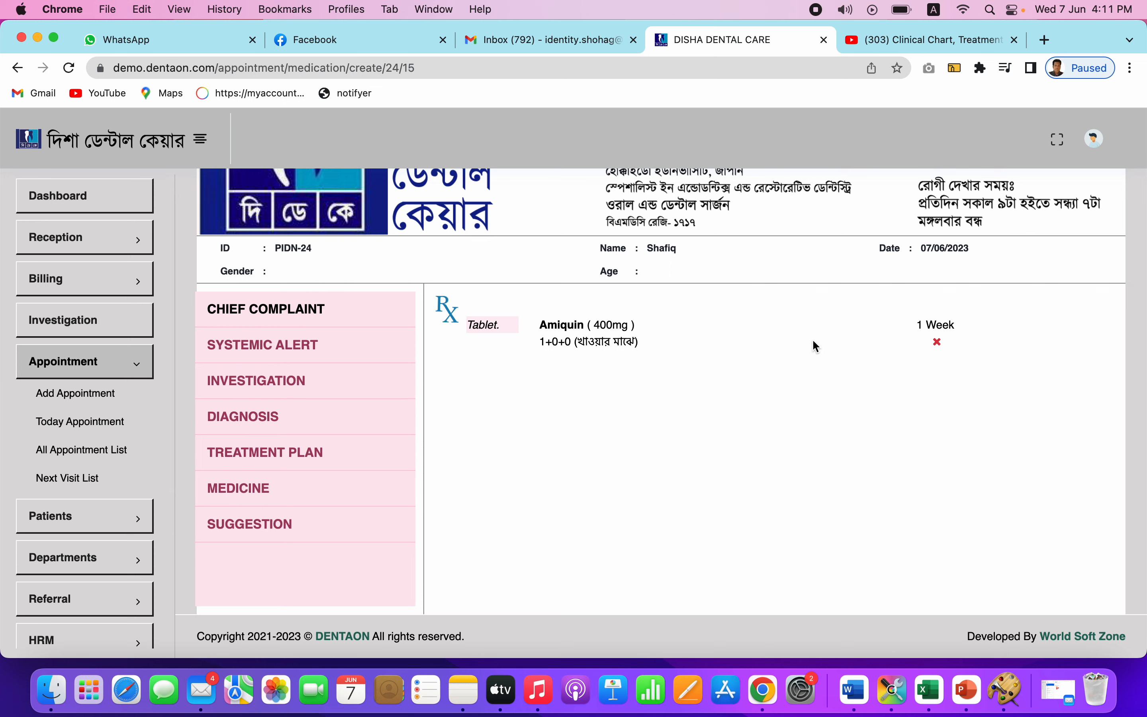
scroll(813, 341, "up", 3)
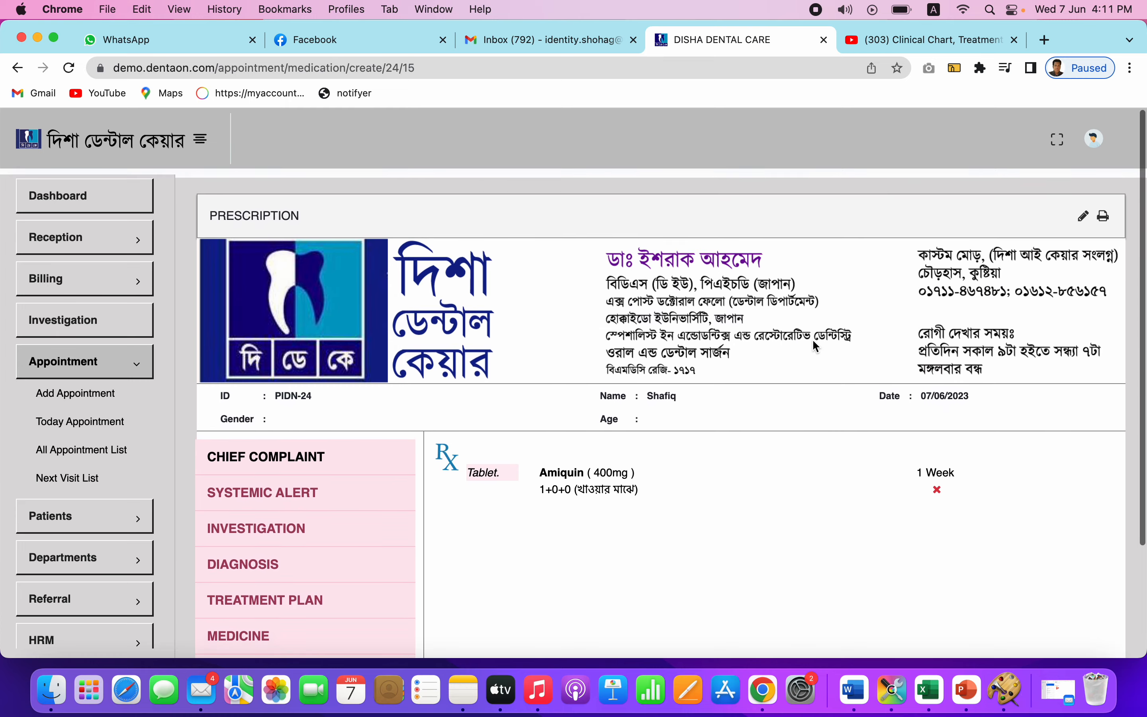